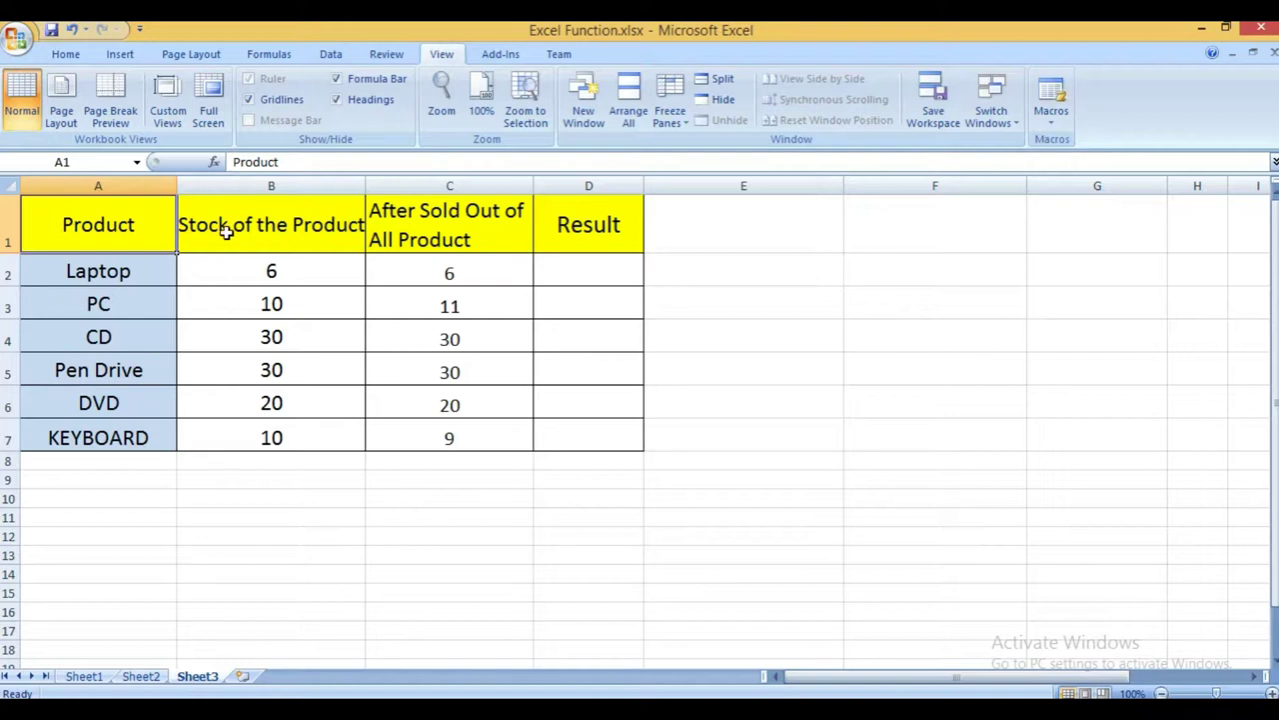
# - Select the table range A1:C7, clear it, then select header row 1
pyautogui.moveTo(135, 226)
pyautogui.mouseDown()
pyautogui.moveTo(520, 426)
pyautogui.moveTo(574, 428)
pyautogui.mouseUp()
pyautogui.click(716, 404)
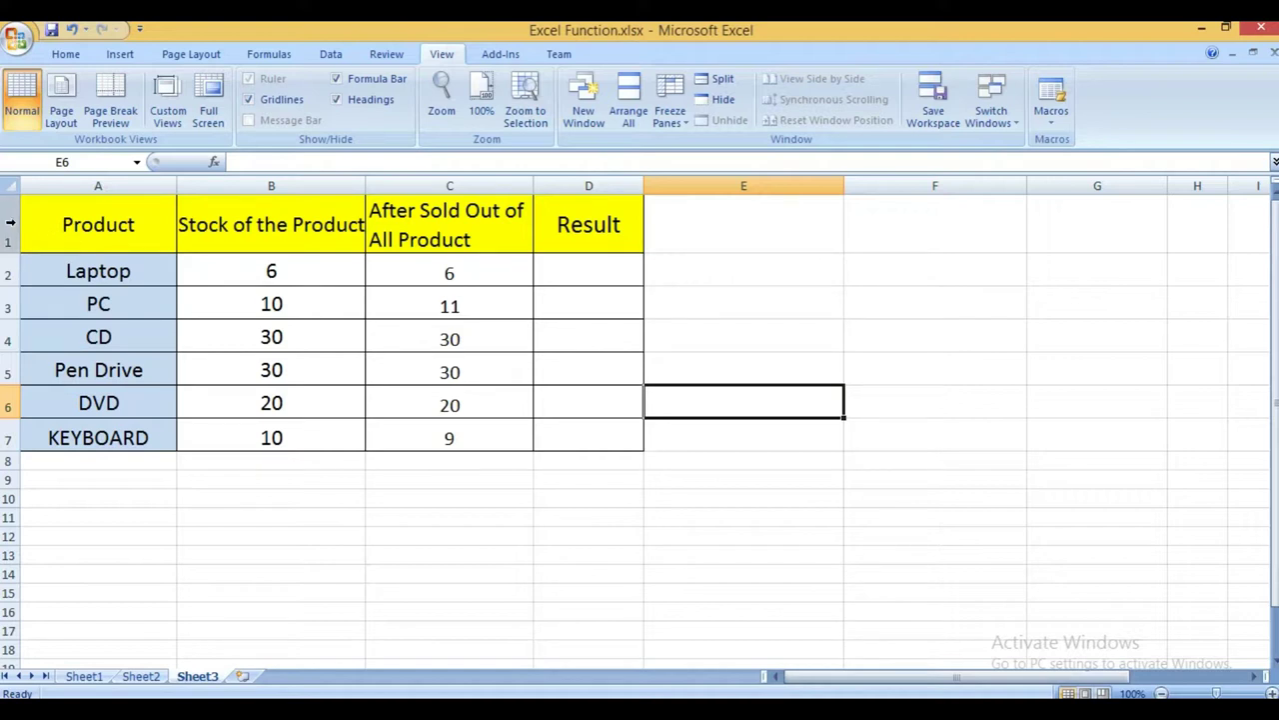
pyautogui.click(9, 222)
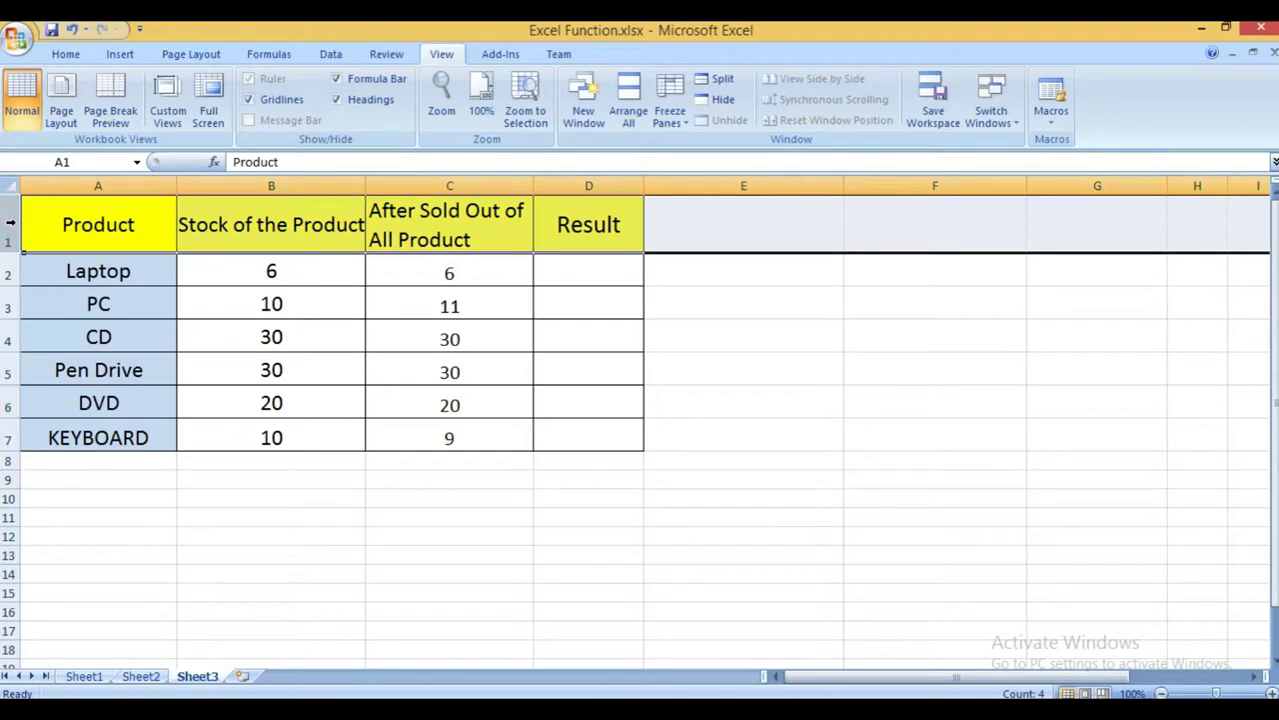
# - Freeze the top row, then test it by moving down and back up column D
pyautogui.click(448, 52)
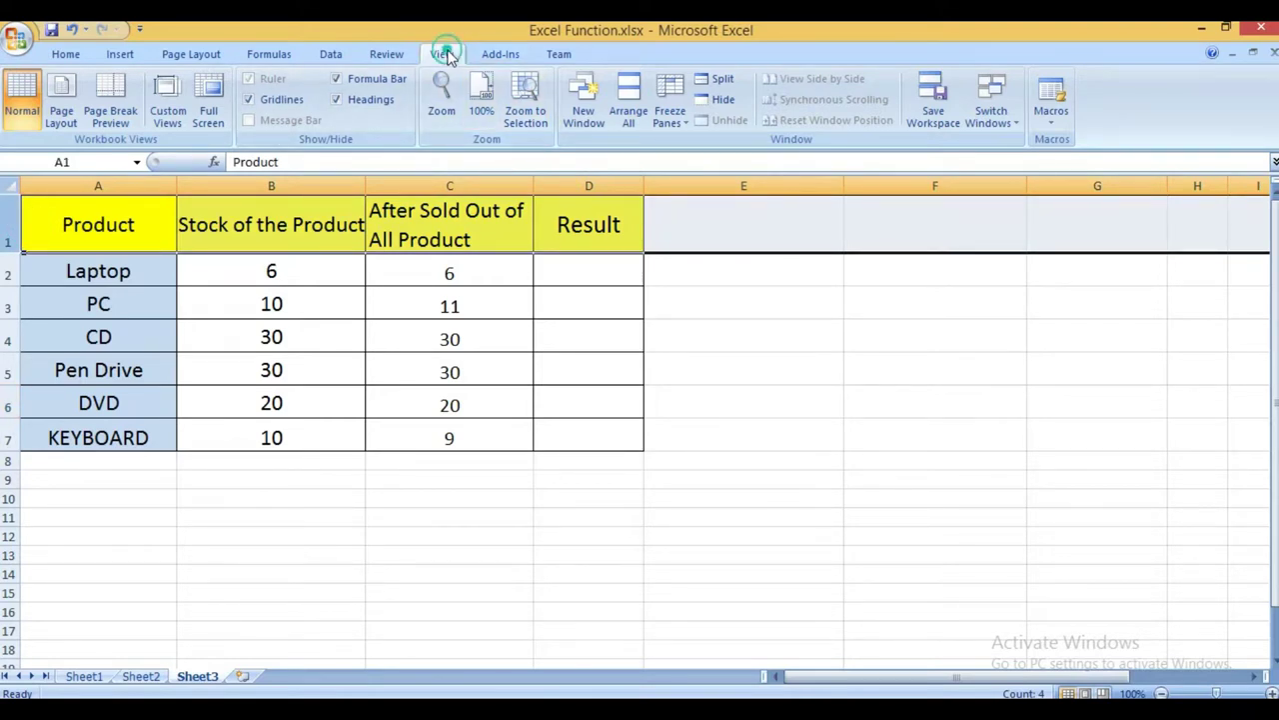
pyautogui.click(670, 112)
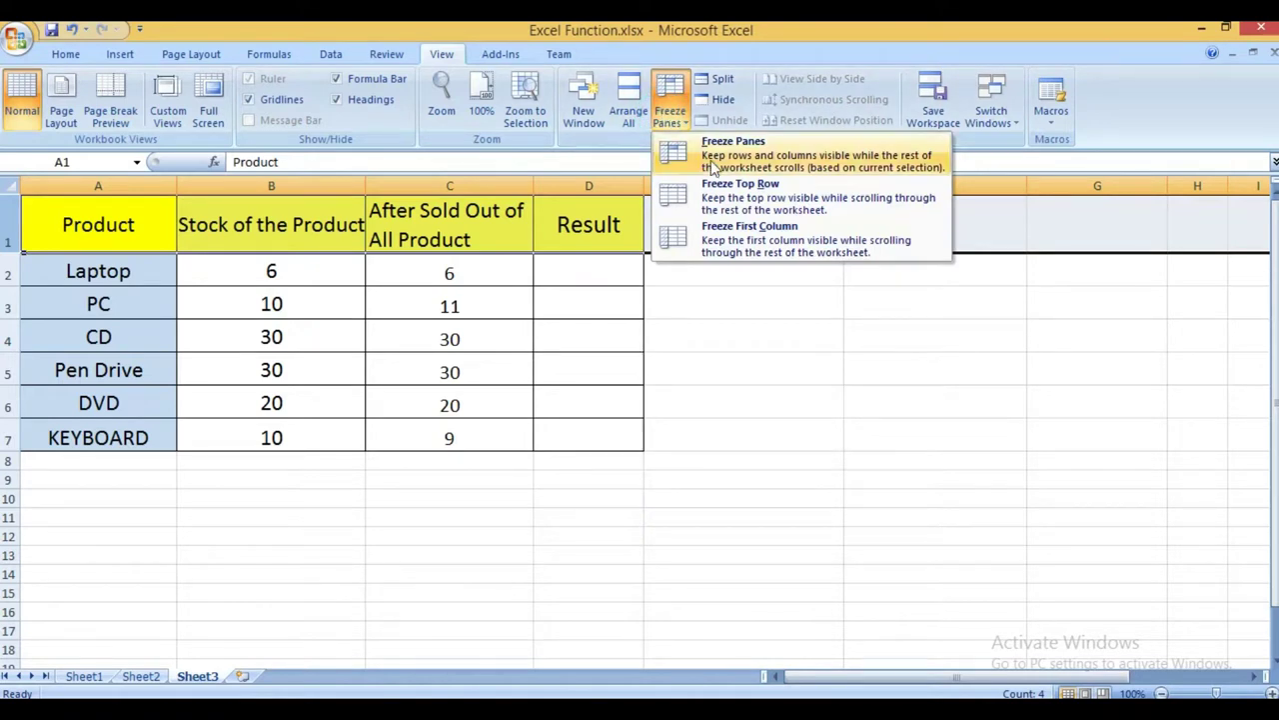
pyautogui.click(748, 205)
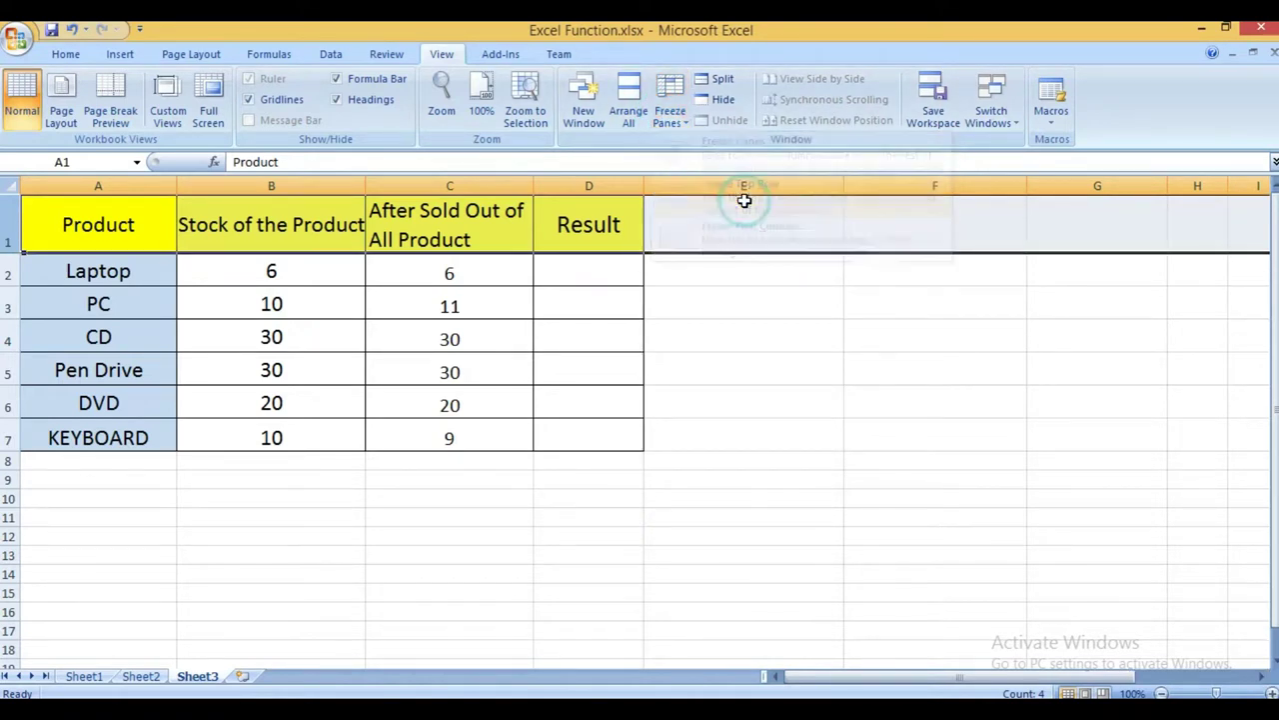
pyautogui.click(591, 483)
pyautogui.press('Down')
pyautogui.press('Down')
pyautogui.press('Down')
pyautogui.press('Down')
pyautogui.press('Down')
pyautogui.press('Down')
pyautogui.press('Down')
pyautogui.press('Down')
pyautogui.press('Down')
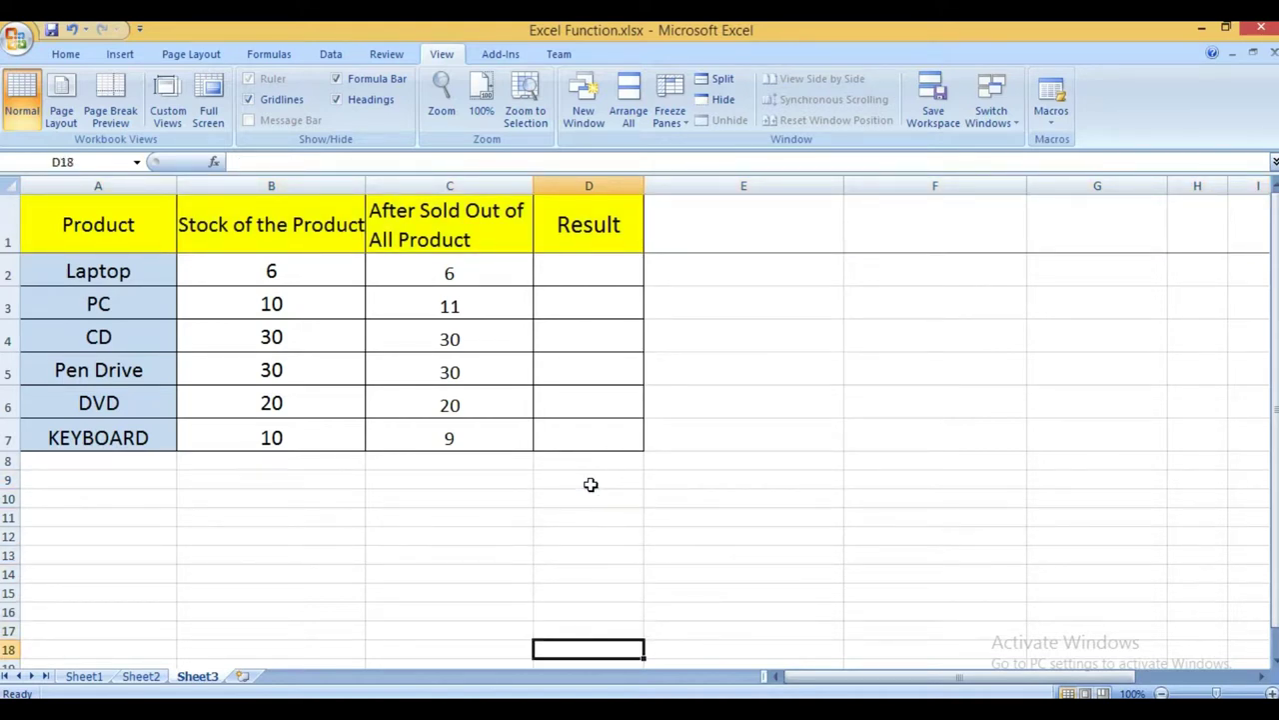
pyautogui.press('Down')
pyautogui.press('Down')
pyautogui.press('Down')
pyautogui.press('Down')
pyautogui.press('Down')
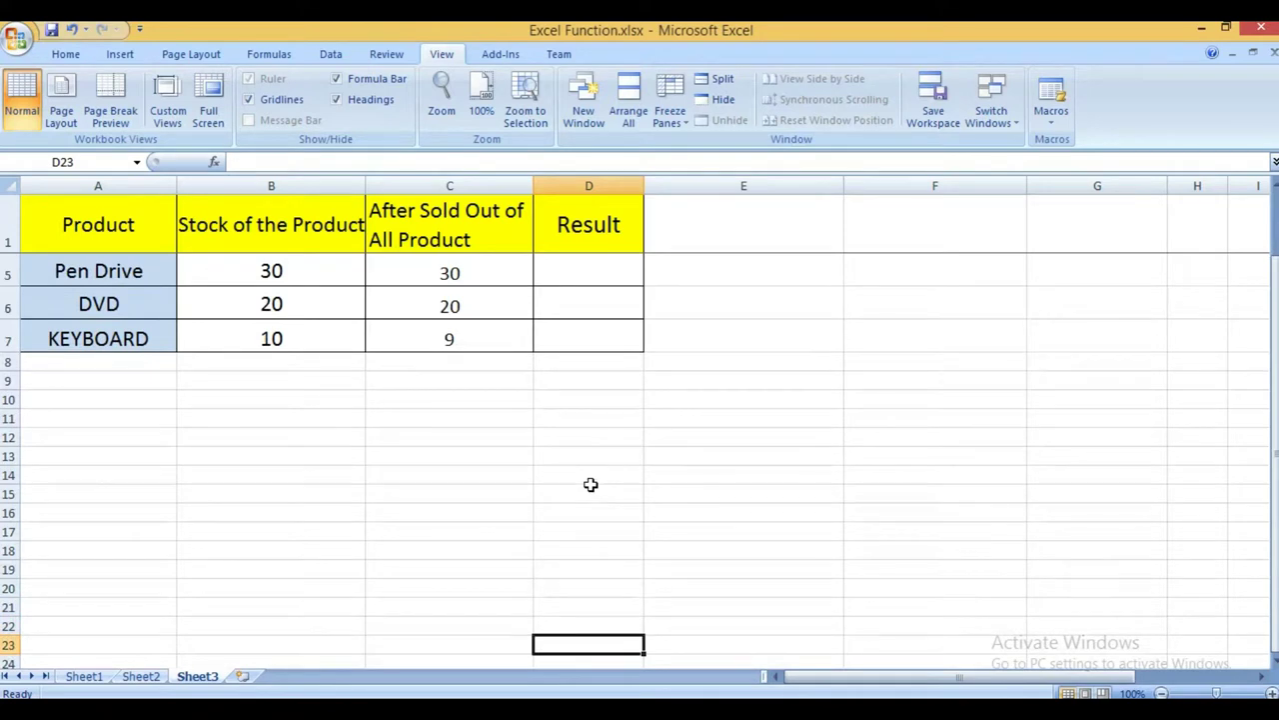
pyautogui.press('Up')
pyautogui.press('Up')
pyautogui.press('Up')
pyautogui.press('Up')
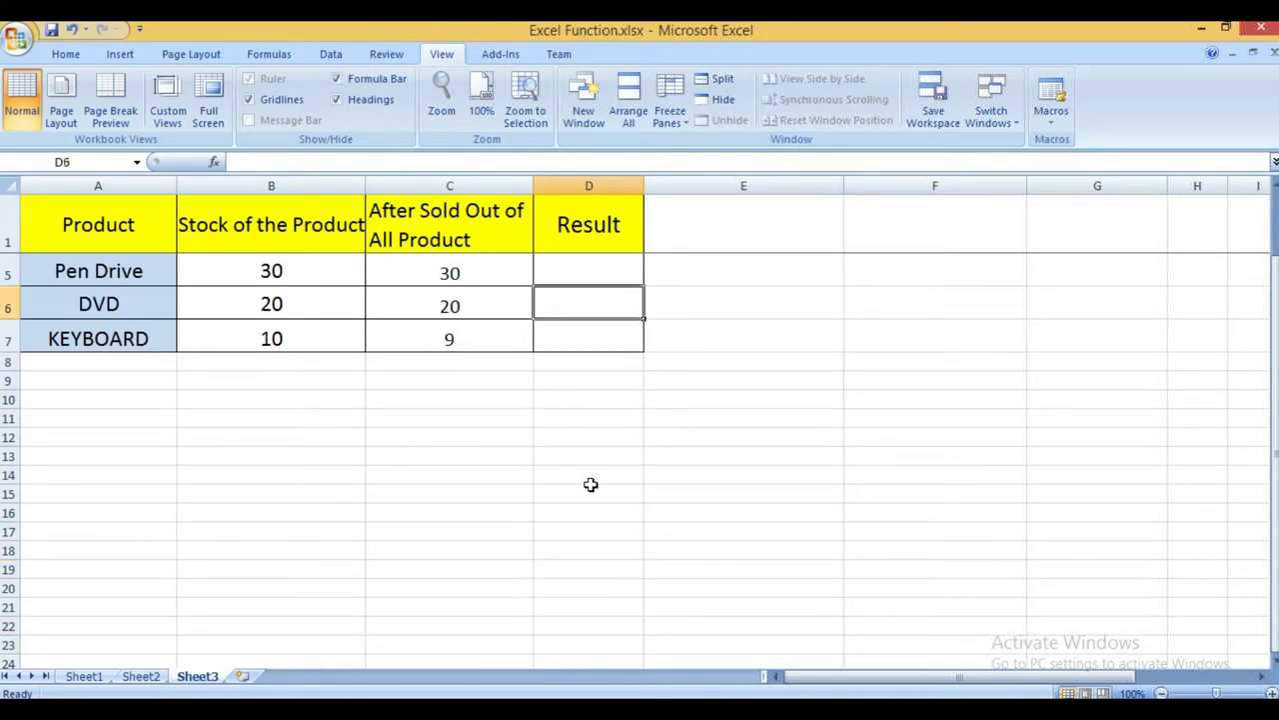
pyautogui.press('Up')
pyautogui.press('Up')
pyautogui.press('Up')
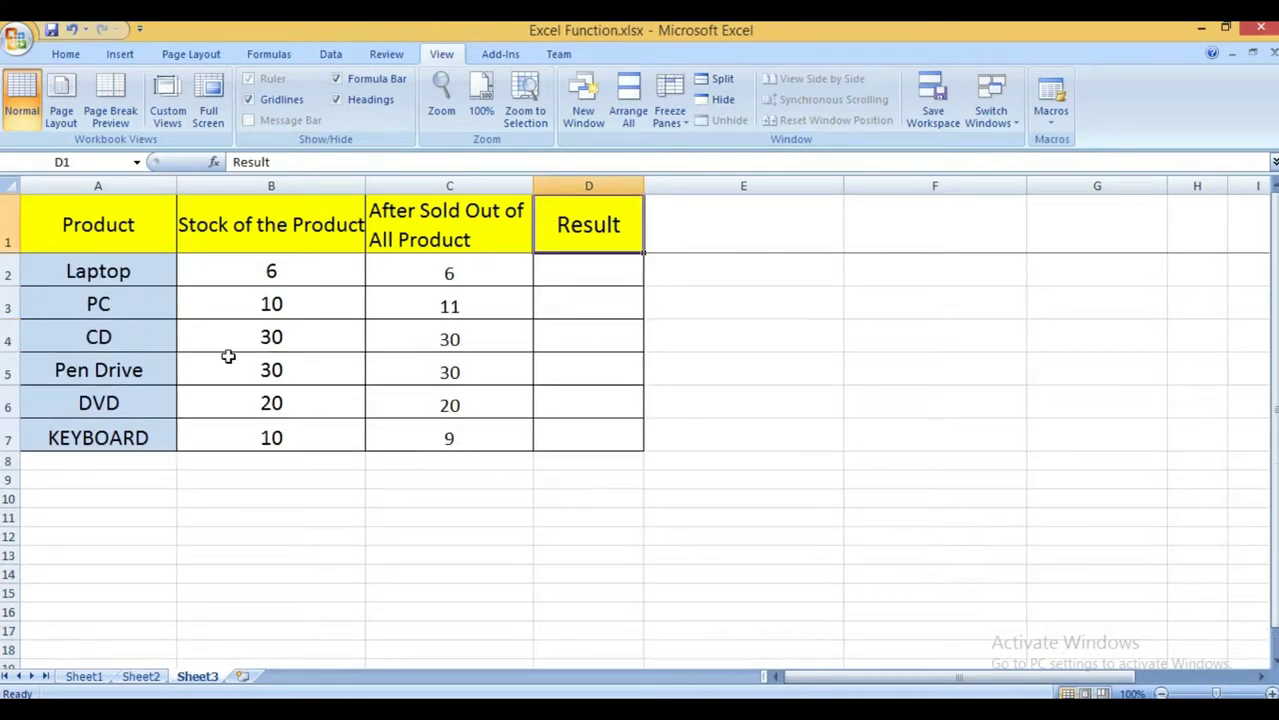
# - Freeze the first column instead of the top row, and test it by moving right and back from E6
pyautogui.click(72, 185)
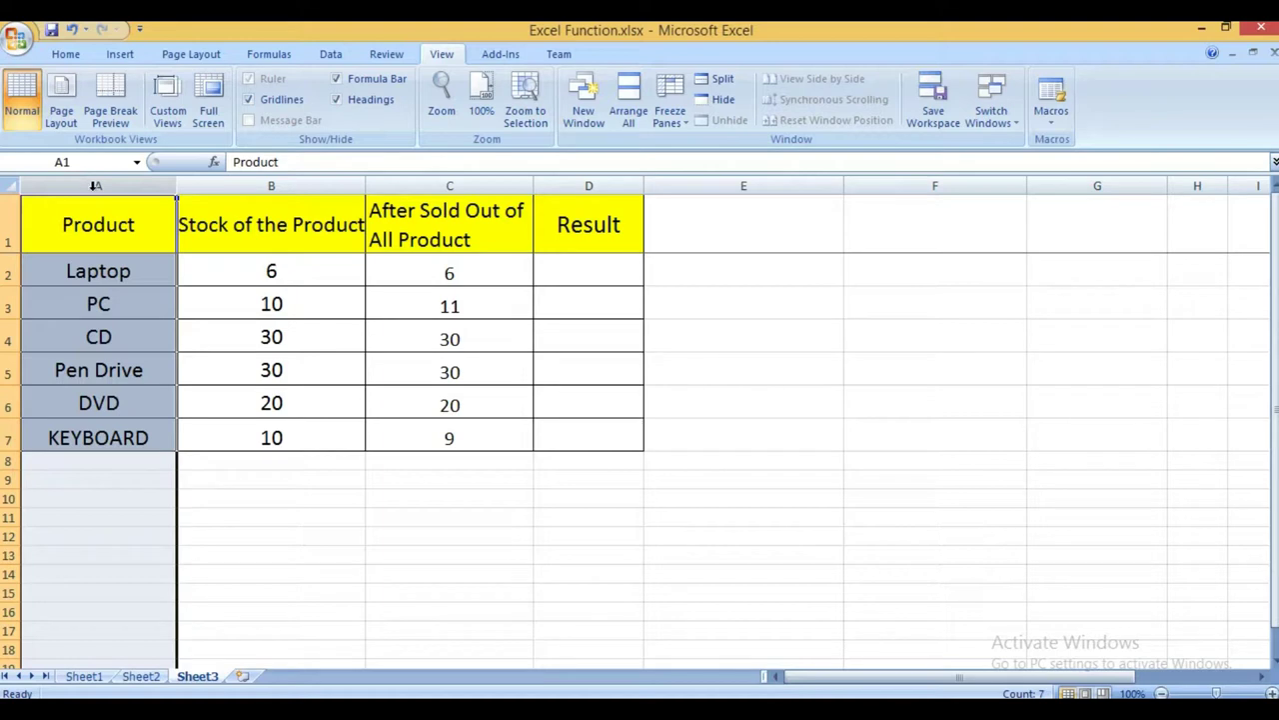
pyautogui.click(668, 114)
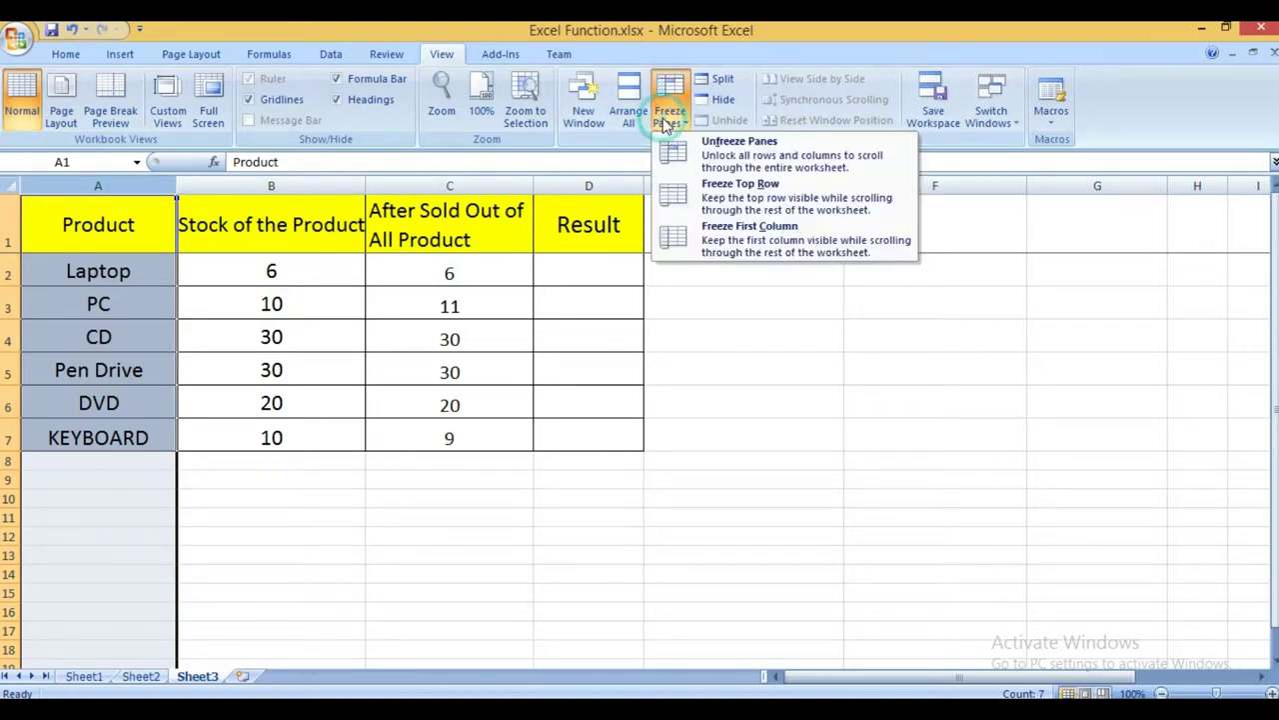
pyautogui.click(768, 243)
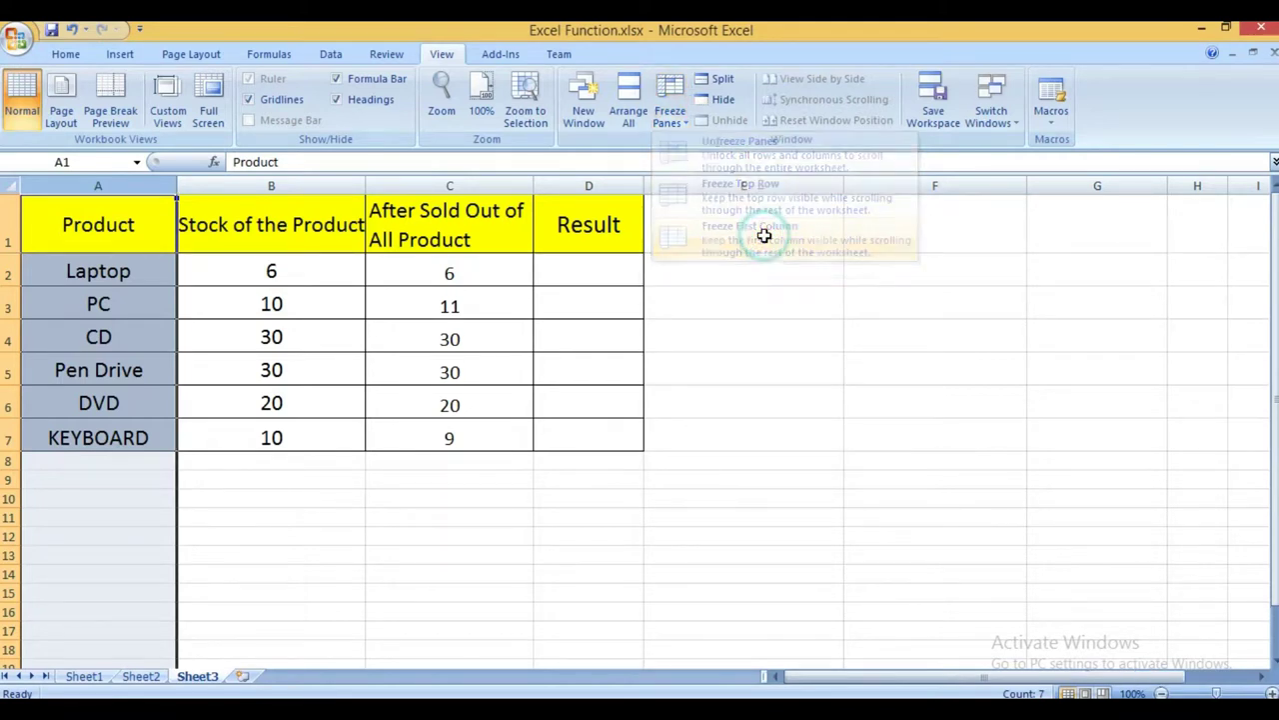
pyautogui.click(757, 408)
pyautogui.press('Right')
pyautogui.press('Right')
pyautogui.press('Right')
pyautogui.press('Right')
pyautogui.press('Right')
pyautogui.press('Right')
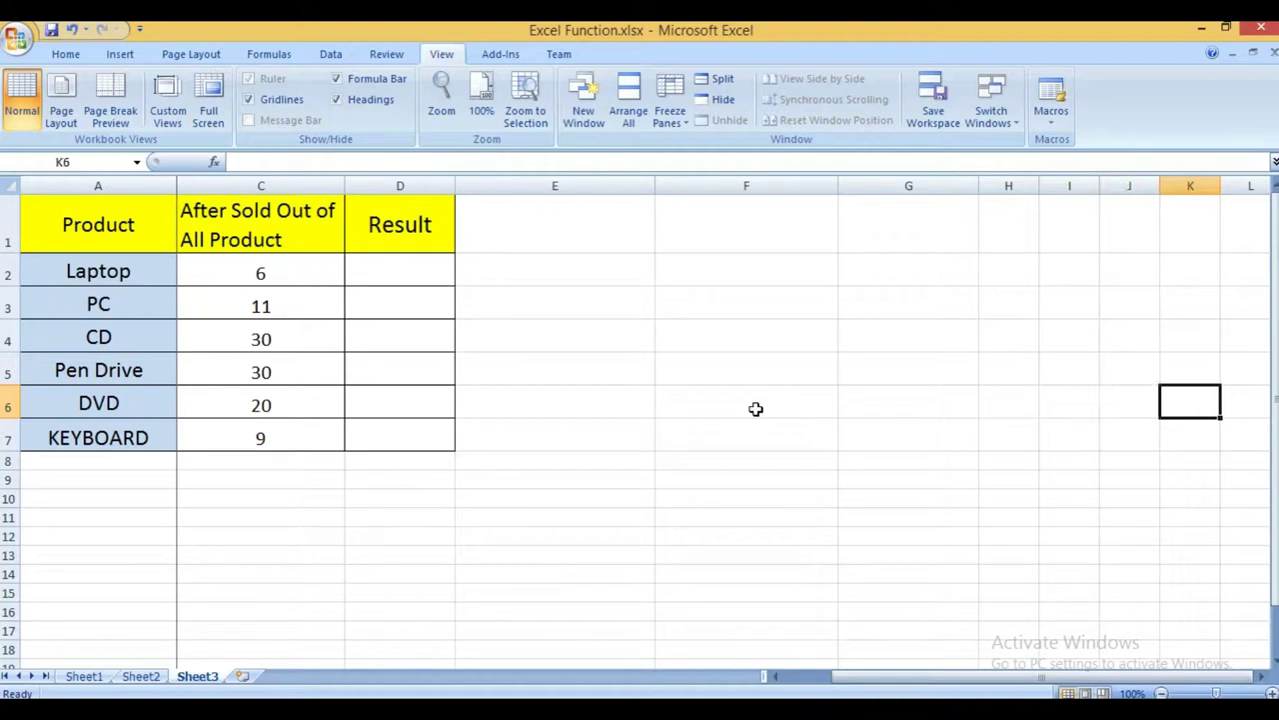
pyautogui.press('Left')
pyautogui.press('Left')
pyautogui.press('Left')
pyautogui.press('Left')
pyautogui.press('Home')
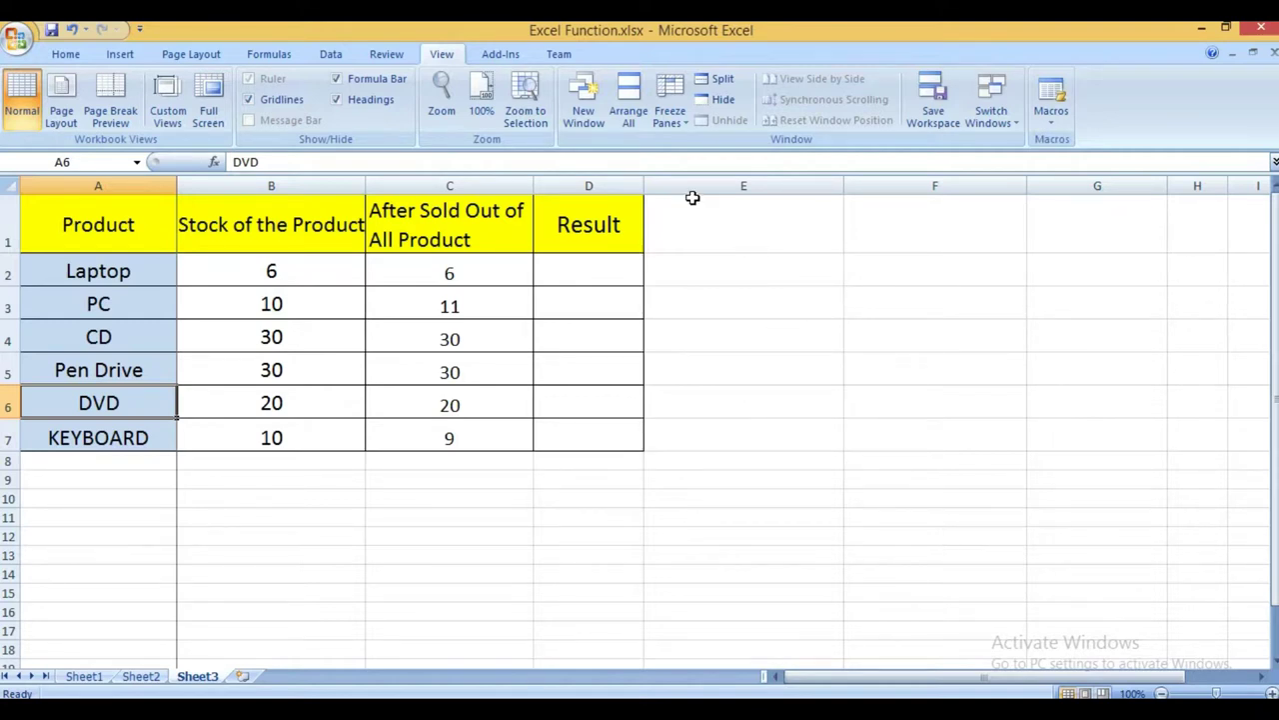
# - Unfreeze all panes and confirm from E5 that rows and columns scroll freely
pyautogui.click(677, 118)
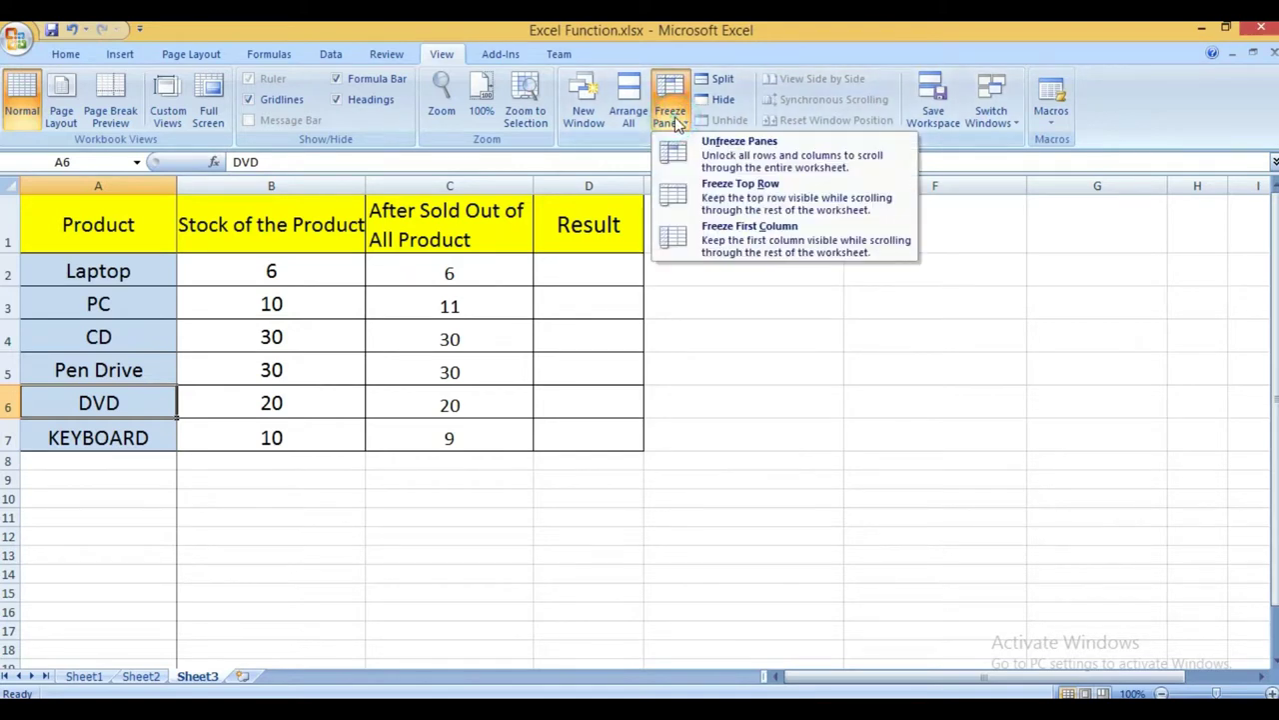
pyautogui.click(727, 158)
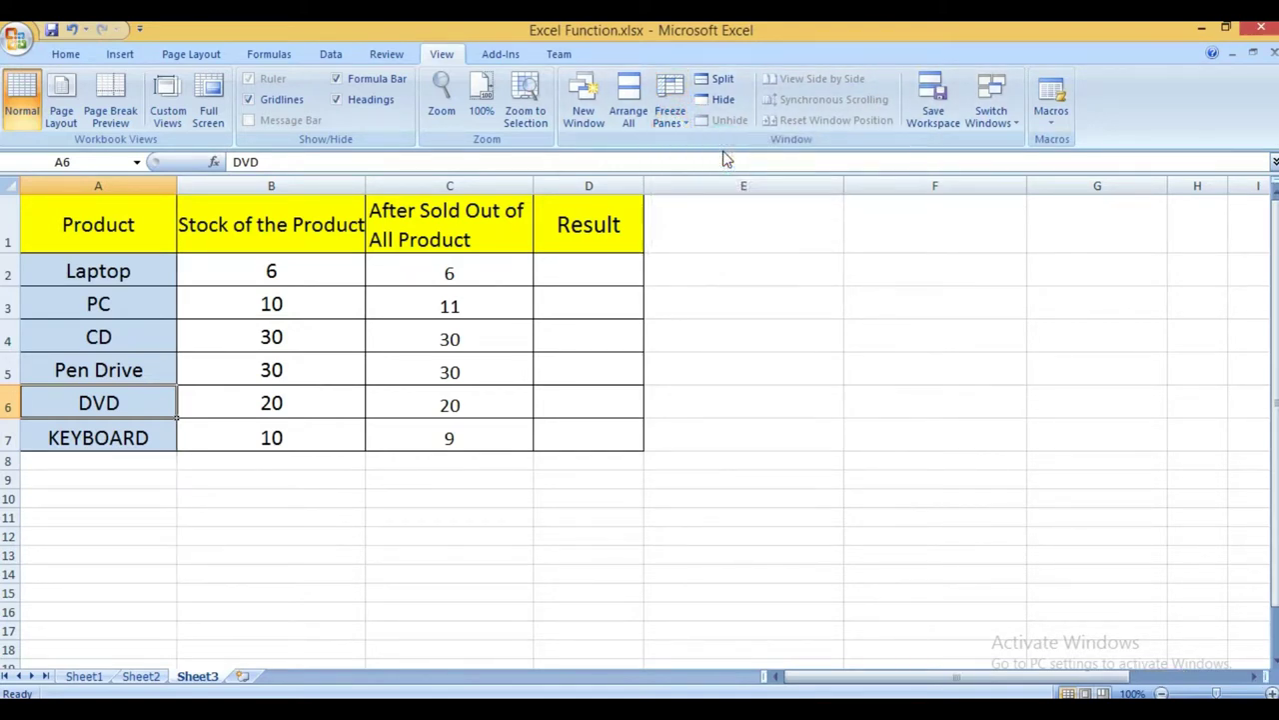
pyautogui.click(745, 375)
pyautogui.press('Down')
pyautogui.press('Down')
pyautogui.press('Down')
pyautogui.press('Down')
pyautogui.press('Down')
pyautogui.press('Down')
pyautogui.press('Down')
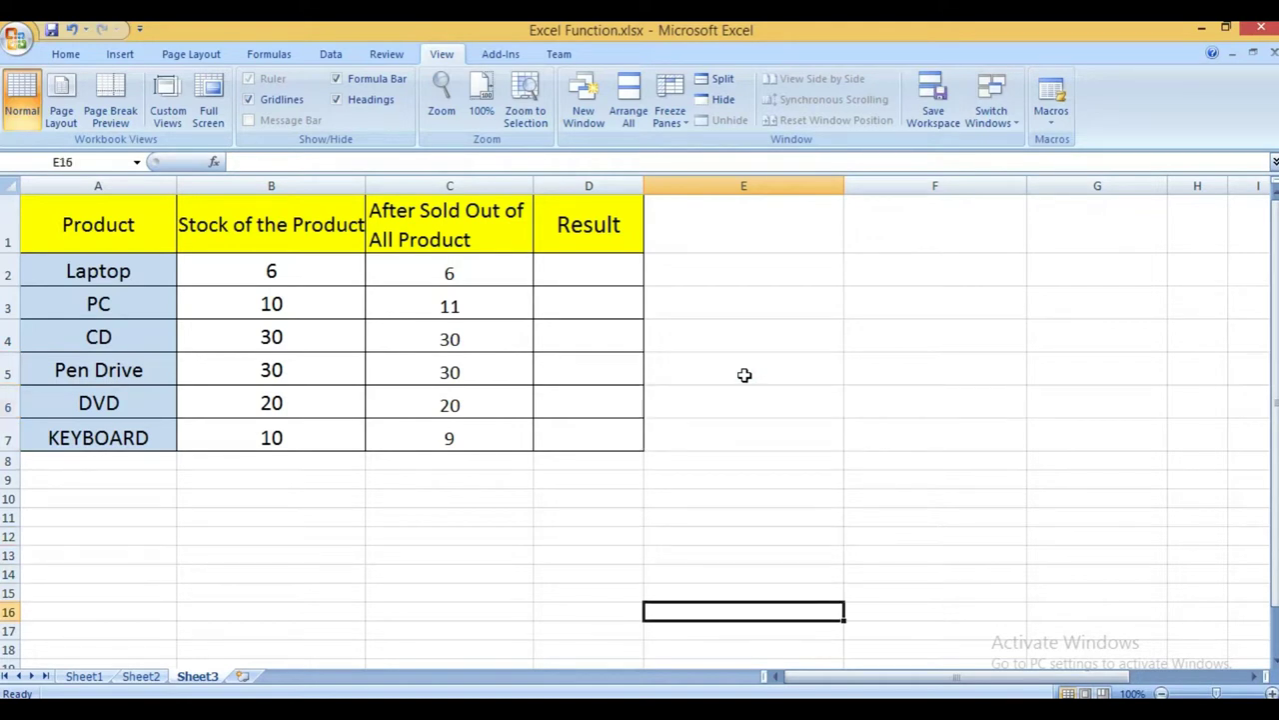
pyautogui.press('Down')
pyautogui.press('Down')
pyautogui.press('Down')
pyautogui.press('Right')
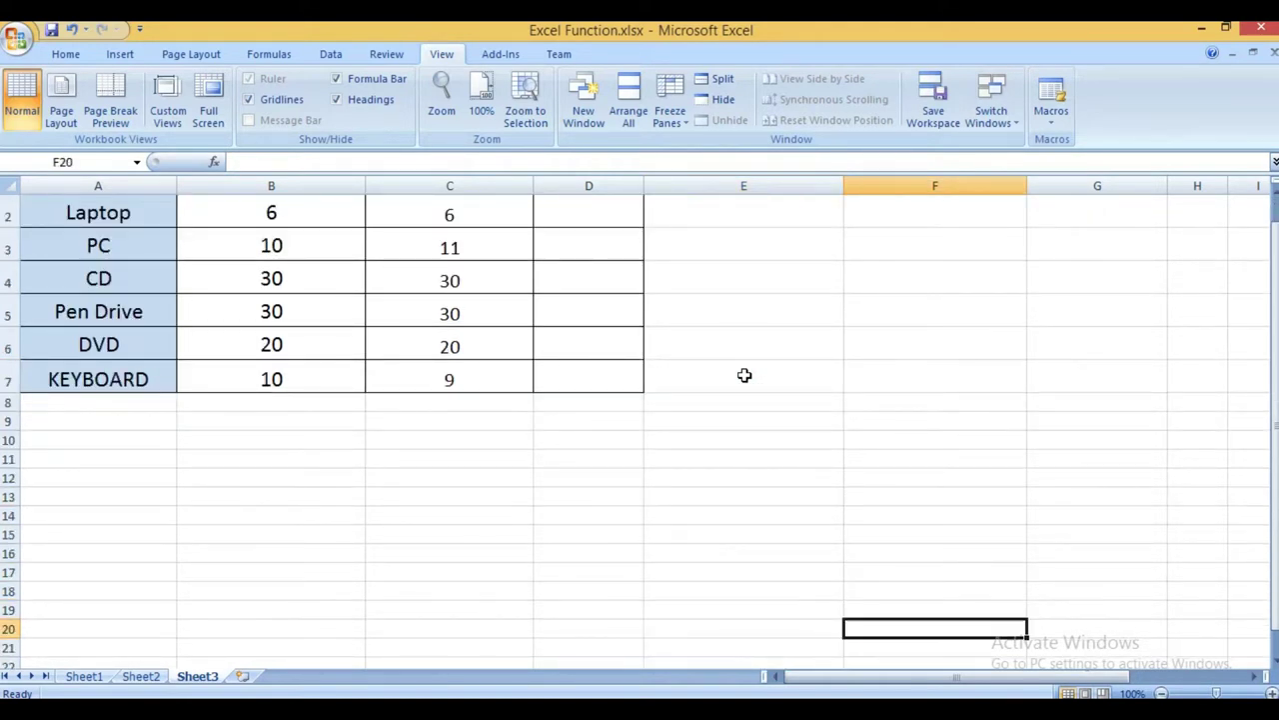
pyautogui.press('Right')
pyautogui.press('Right')
pyautogui.press('Right')
pyautogui.press('Right')
pyautogui.press('Left')
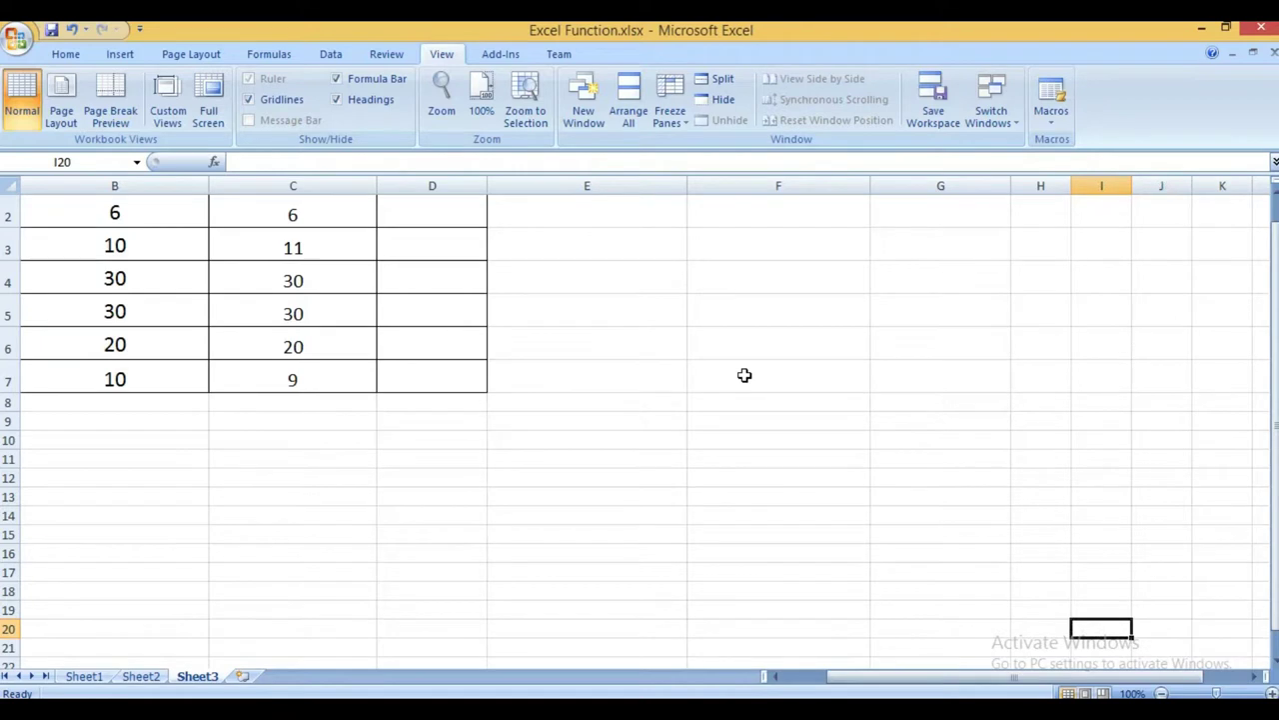
pyautogui.press('Left')
pyautogui.press('Left')
pyautogui.press('Left')
pyautogui.press('Up')
pyautogui.press('Up')
pyautogui.press('Up')
pyautogui.press('Up')
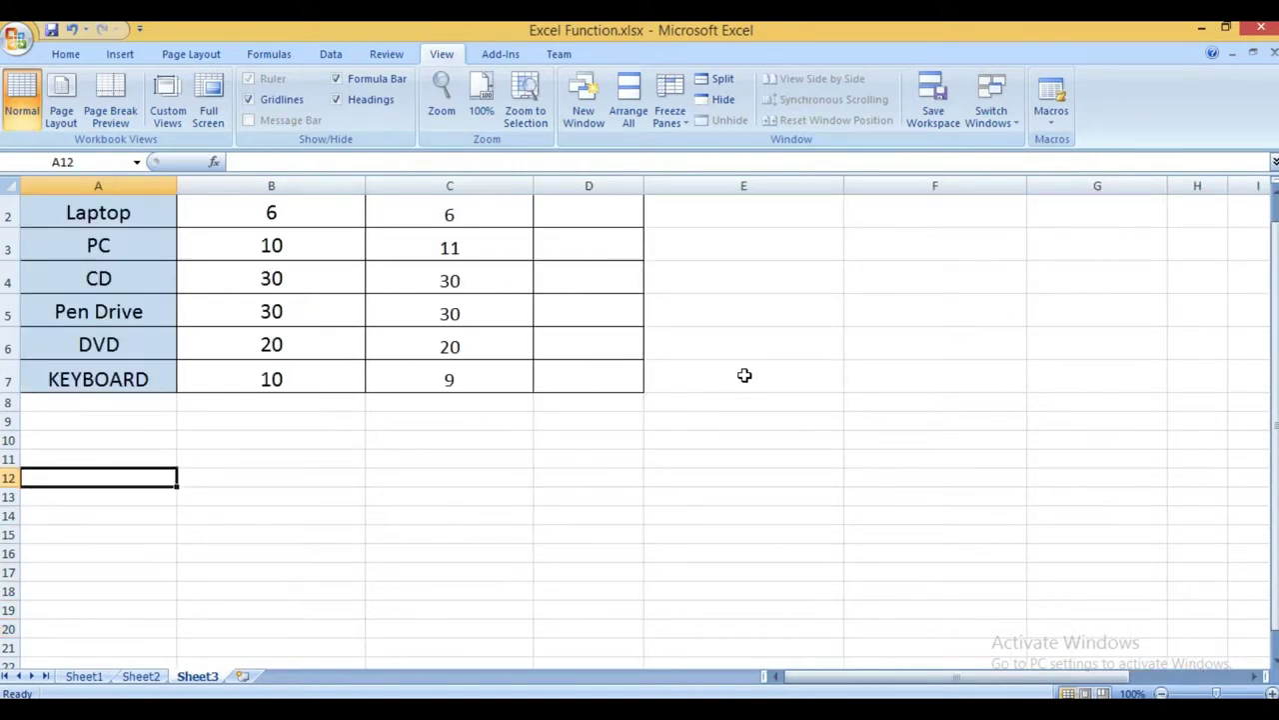
pyautogui.press('Up')
pyautogui.press('Up')
pyautogui.press('Up')
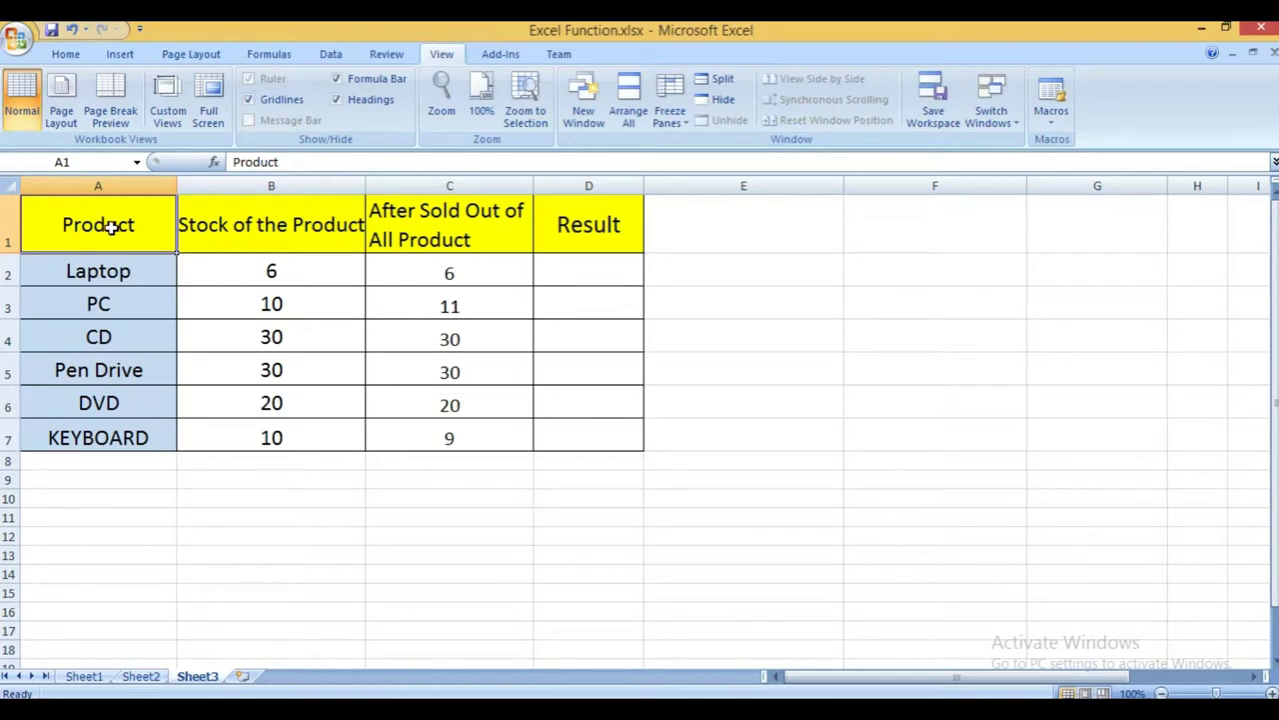
# - Copy the product stock table and paste it starting at cell B2
pyautogui.moveTo(163, 246); pyautogui.dragTo(549, 437)
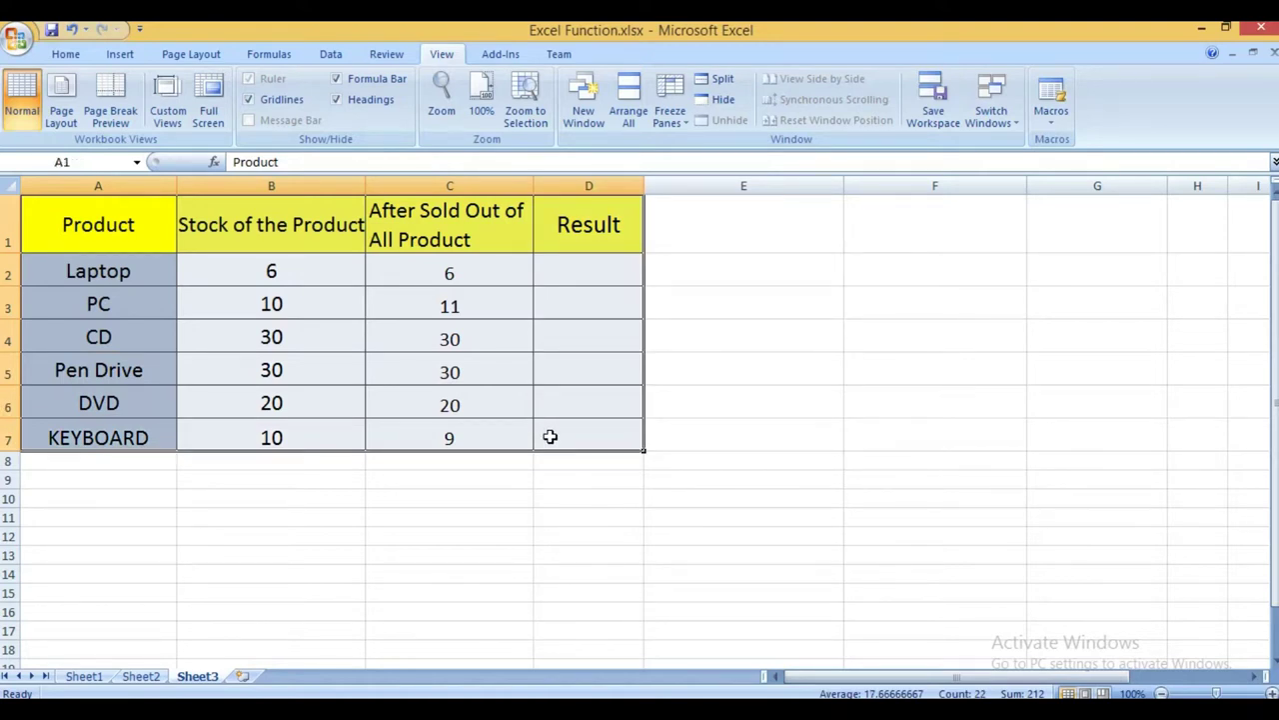
pyautogui.hotkey('ctrl', 'c')
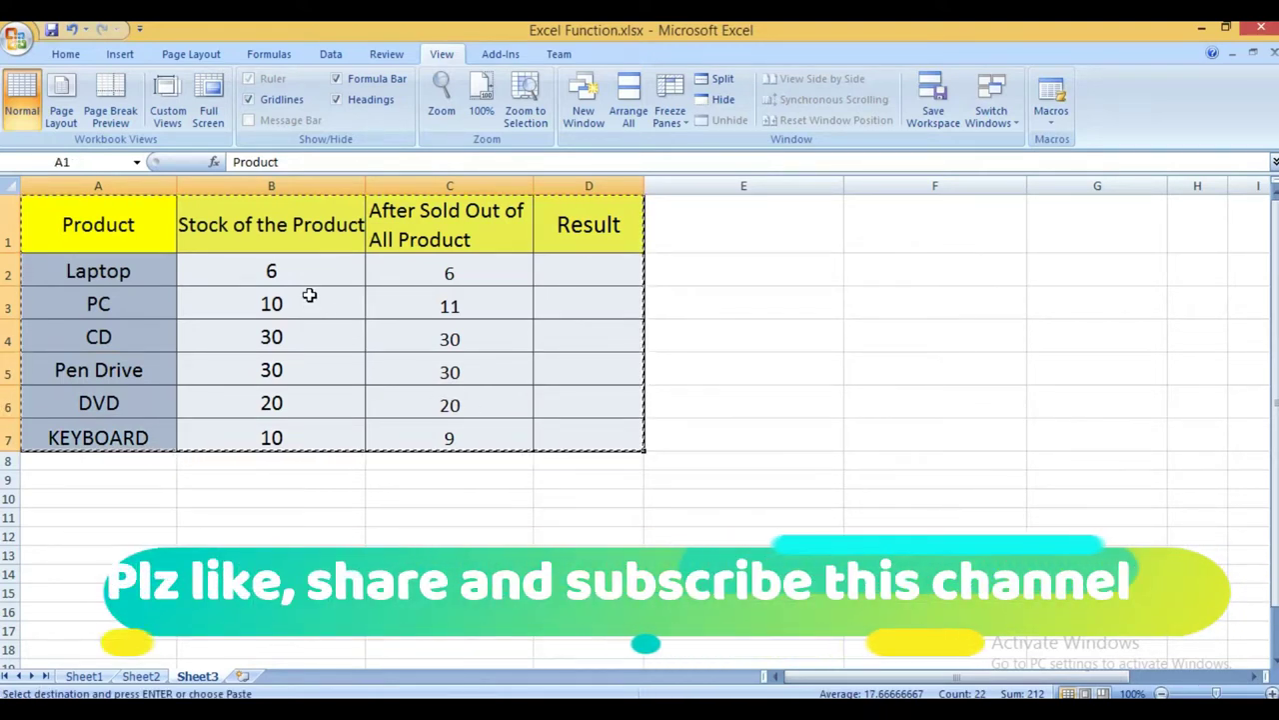
pyautogui.click(343, 275)
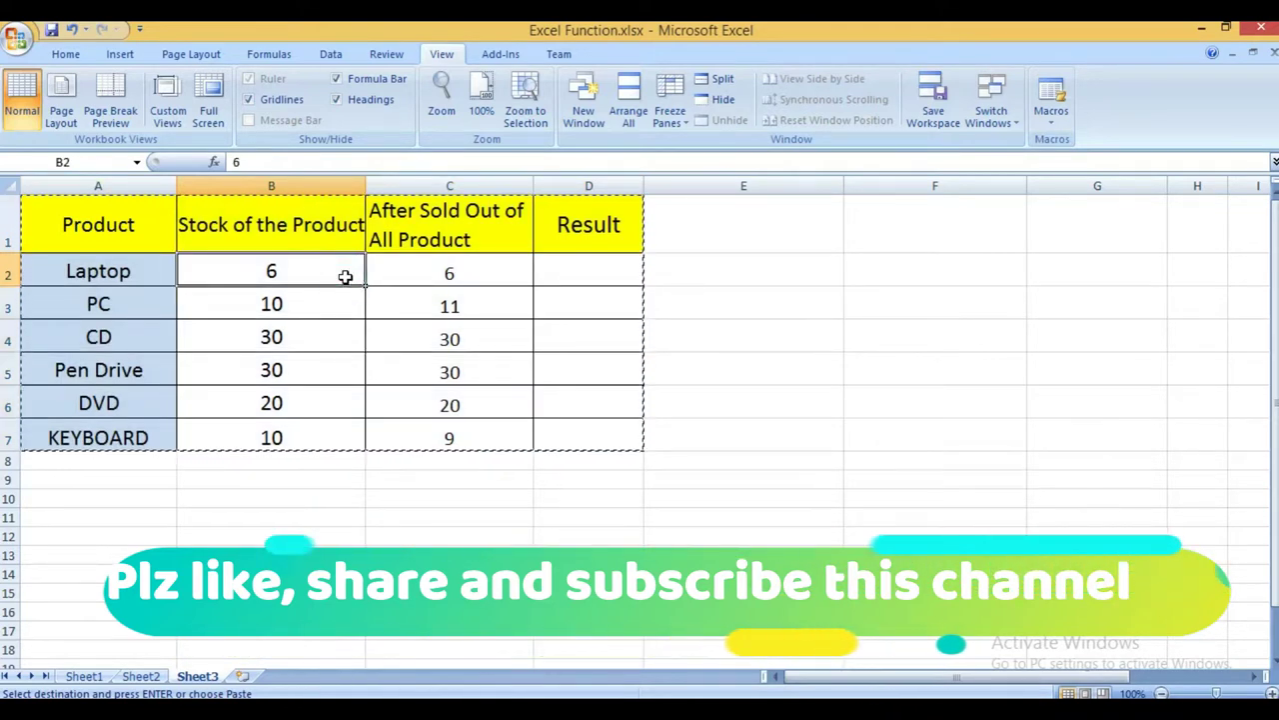
pyautogui.press('Return')
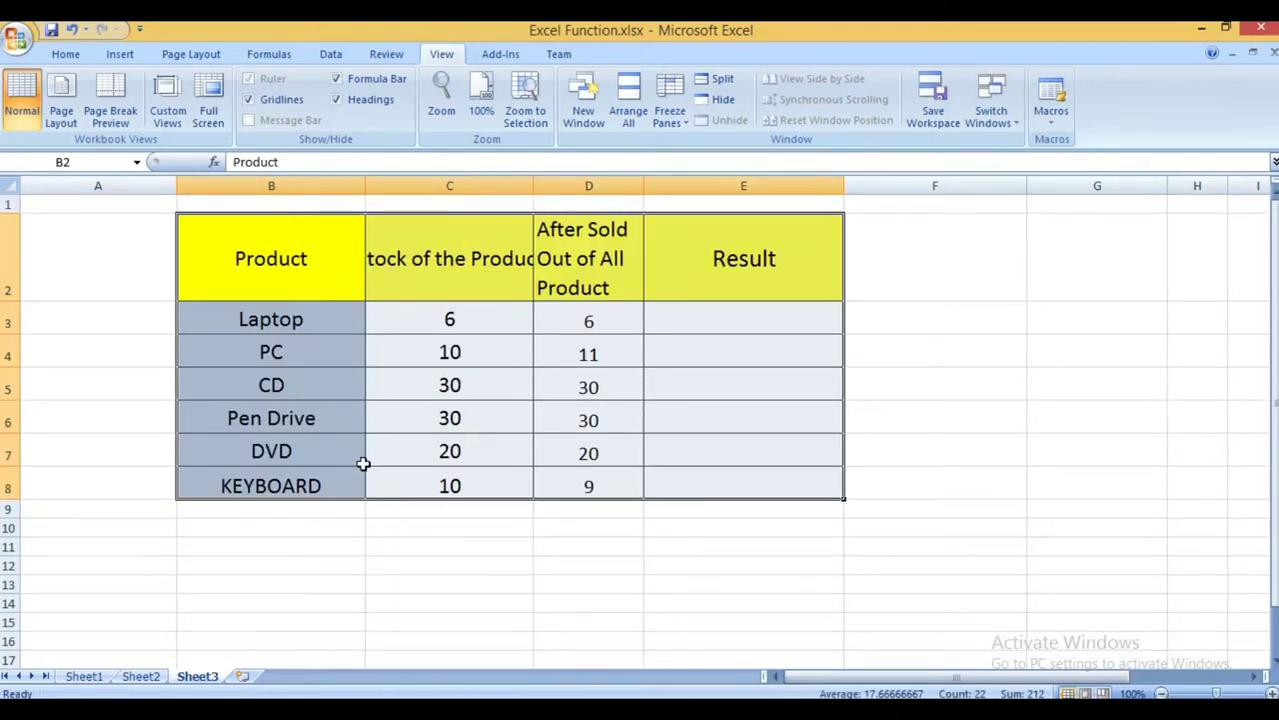
# - Autofit column C to its 'Stock of the Product' heading and drag column D wider
pyautogui.click(376, 548)
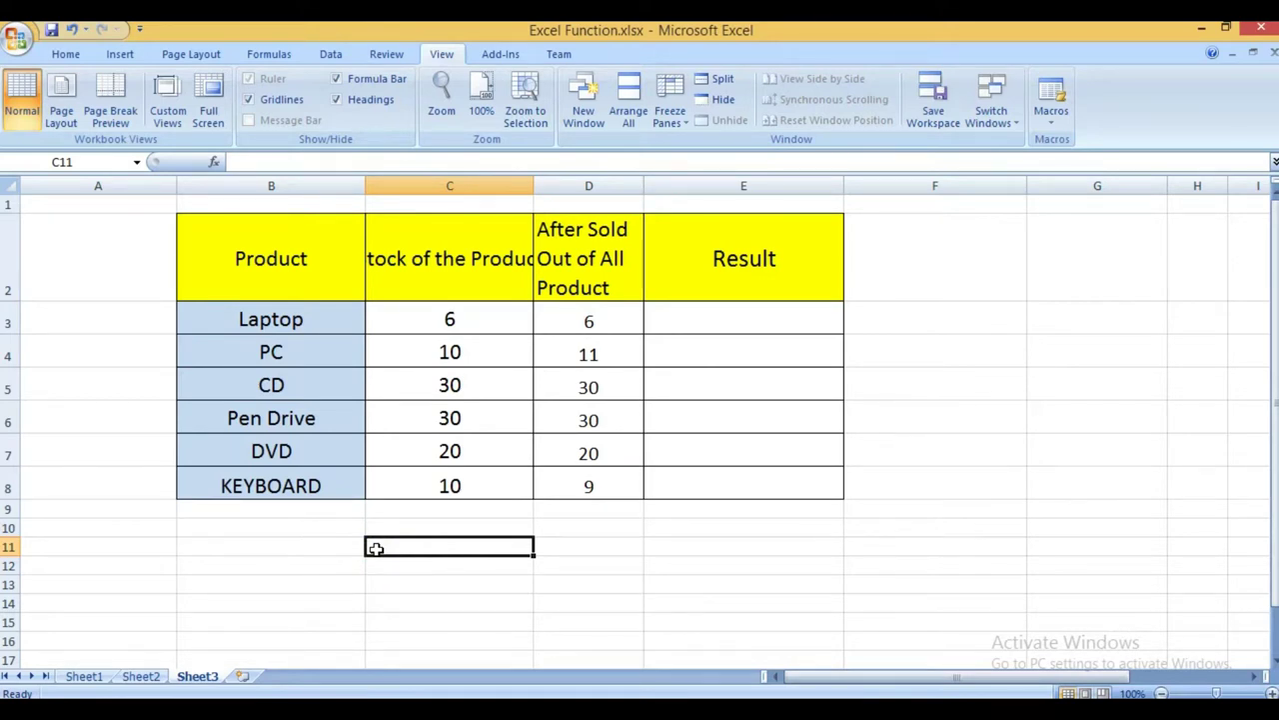
pyautogui.moveTo(537, 188); pyautogui.dragTo(537, 188)
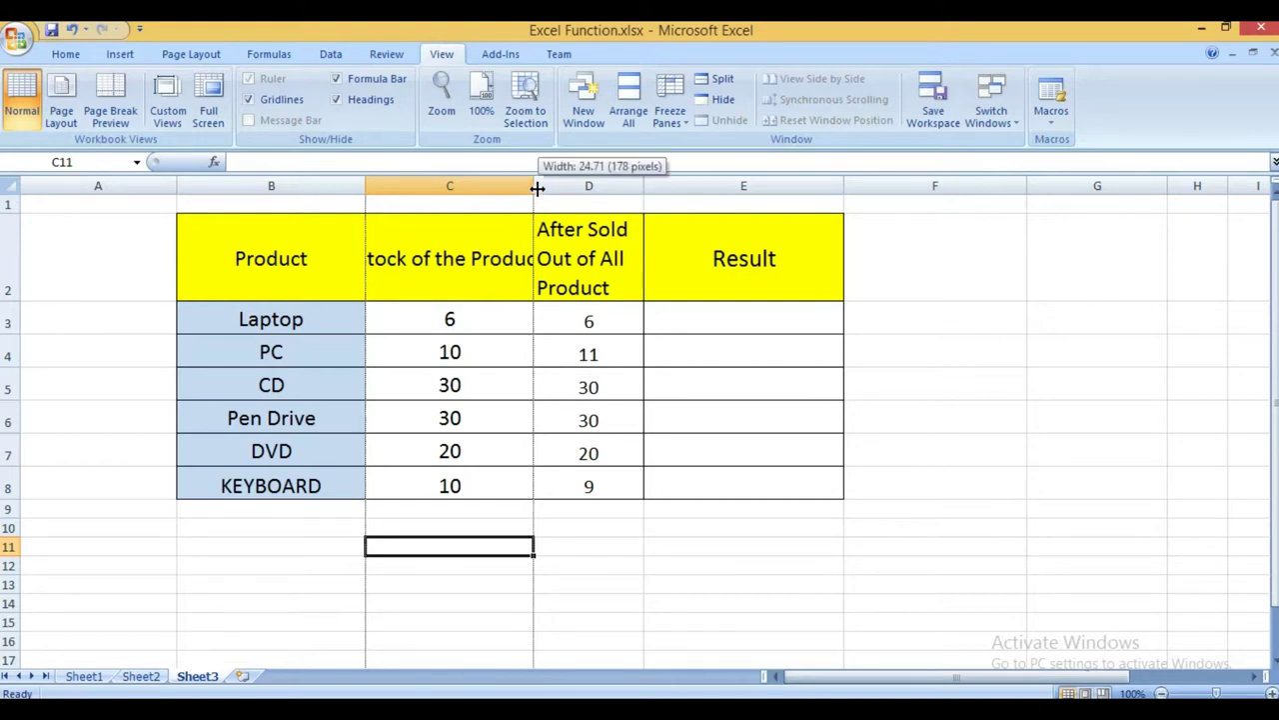
pyautogui.doubleClick(536, 188)
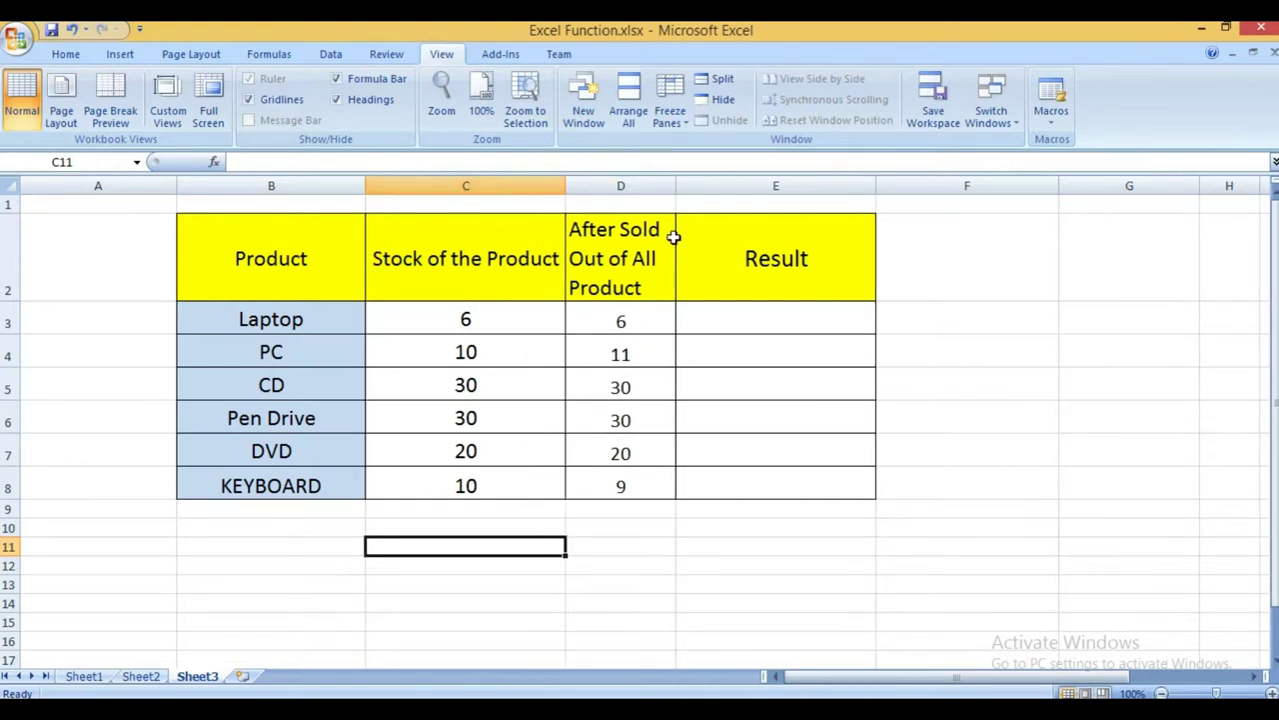
pyautogui.moveTo(674, 188); pyautogui.dragTo(735, 190)
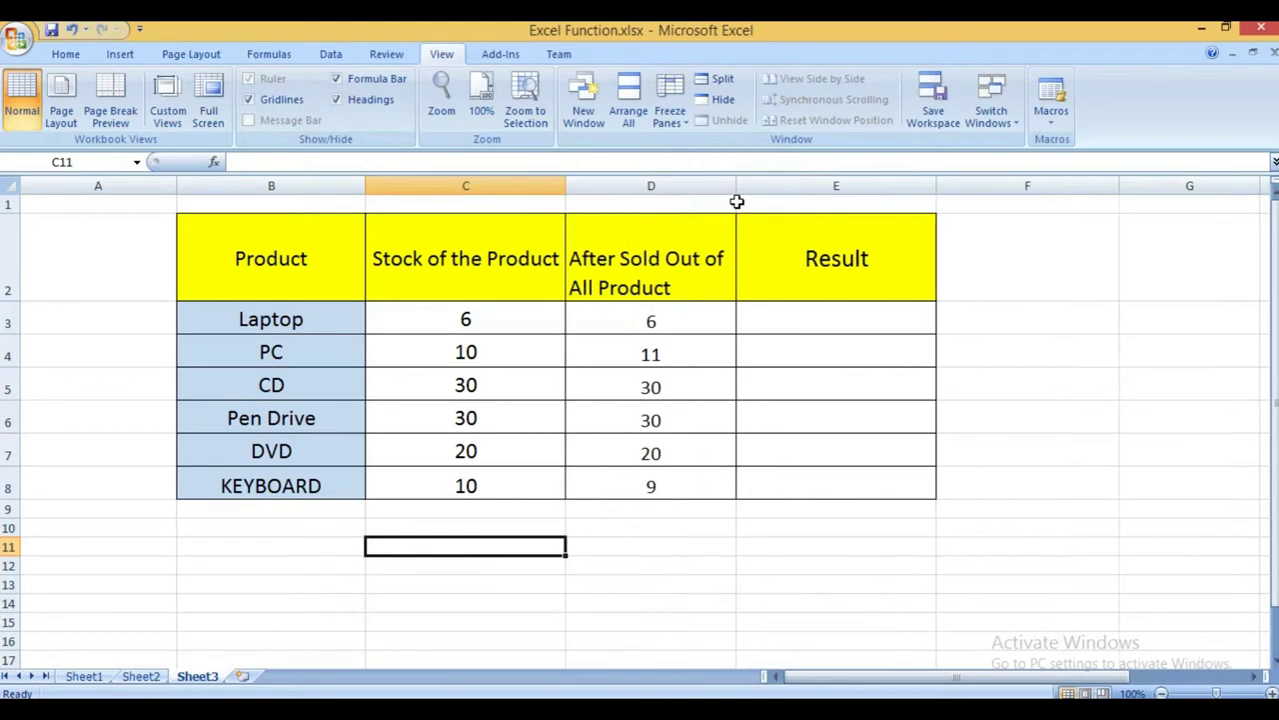
# - Freeze panes at C3 so rows above and columns left of it stay fixed
pyautogui.click(244, 266)
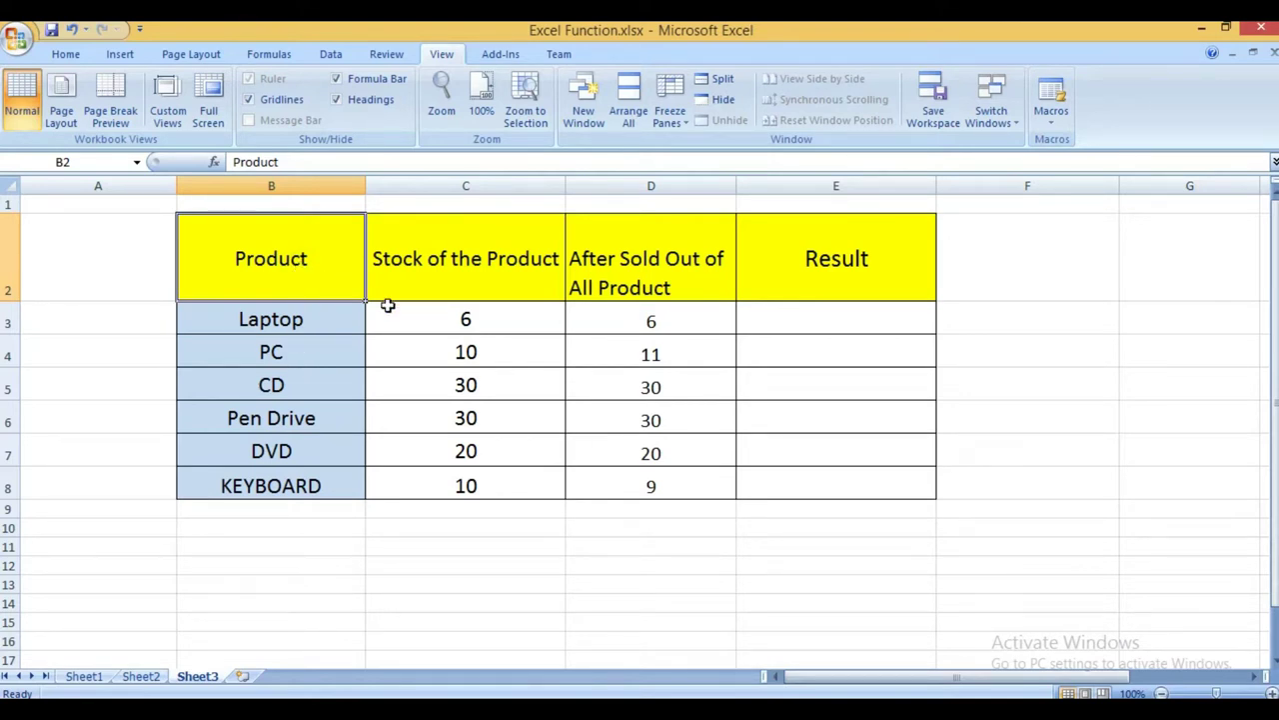
pyautogui.click(425, 319)
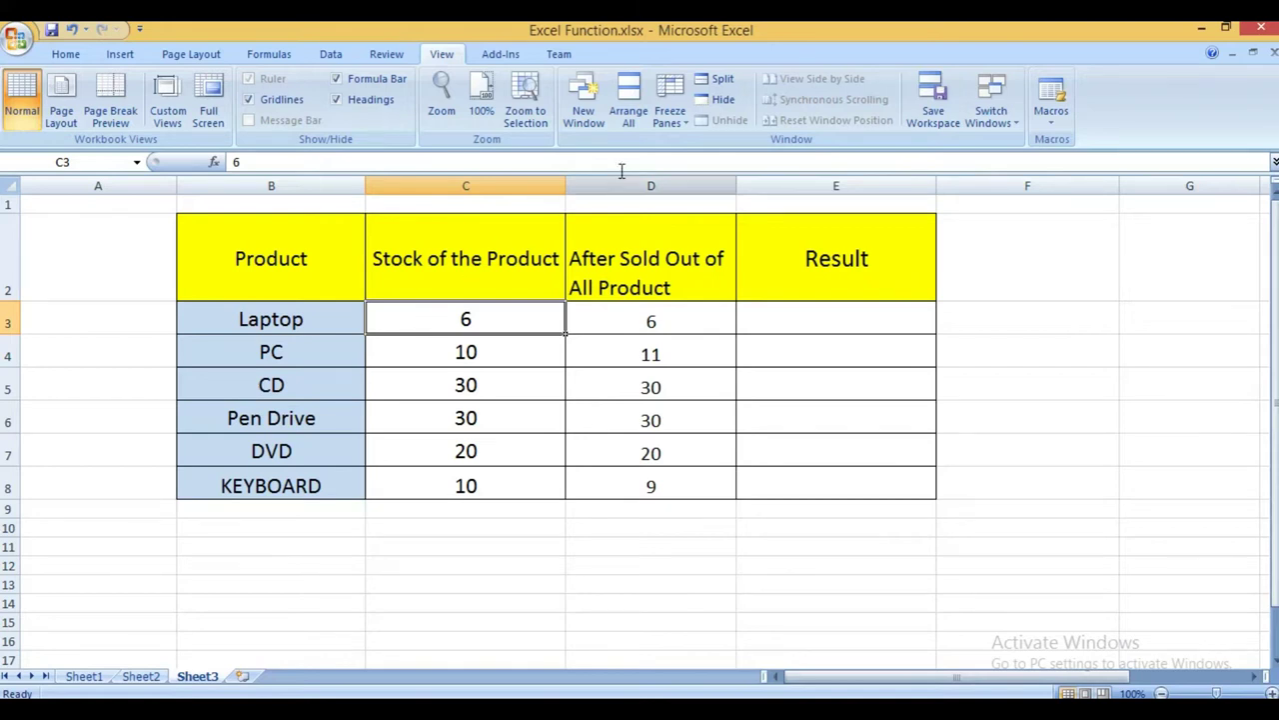
pyautogui.click(668, 122)
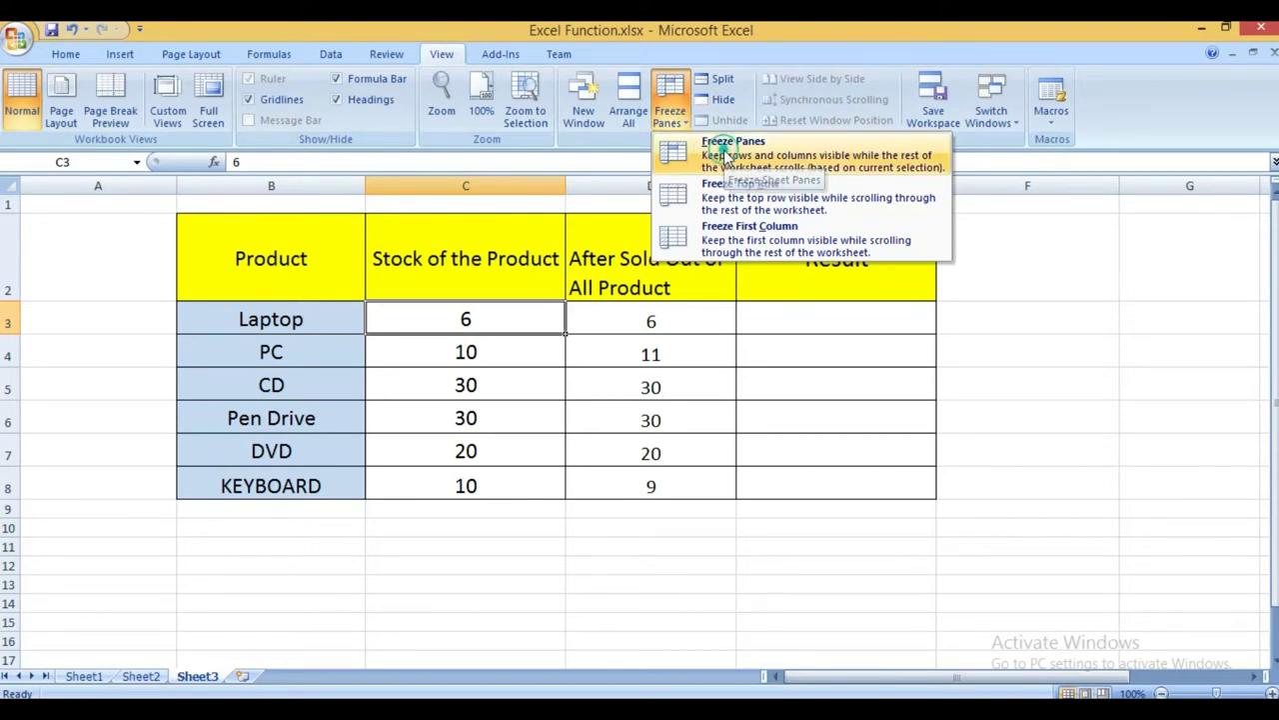
pyautogui.click(726, 158)
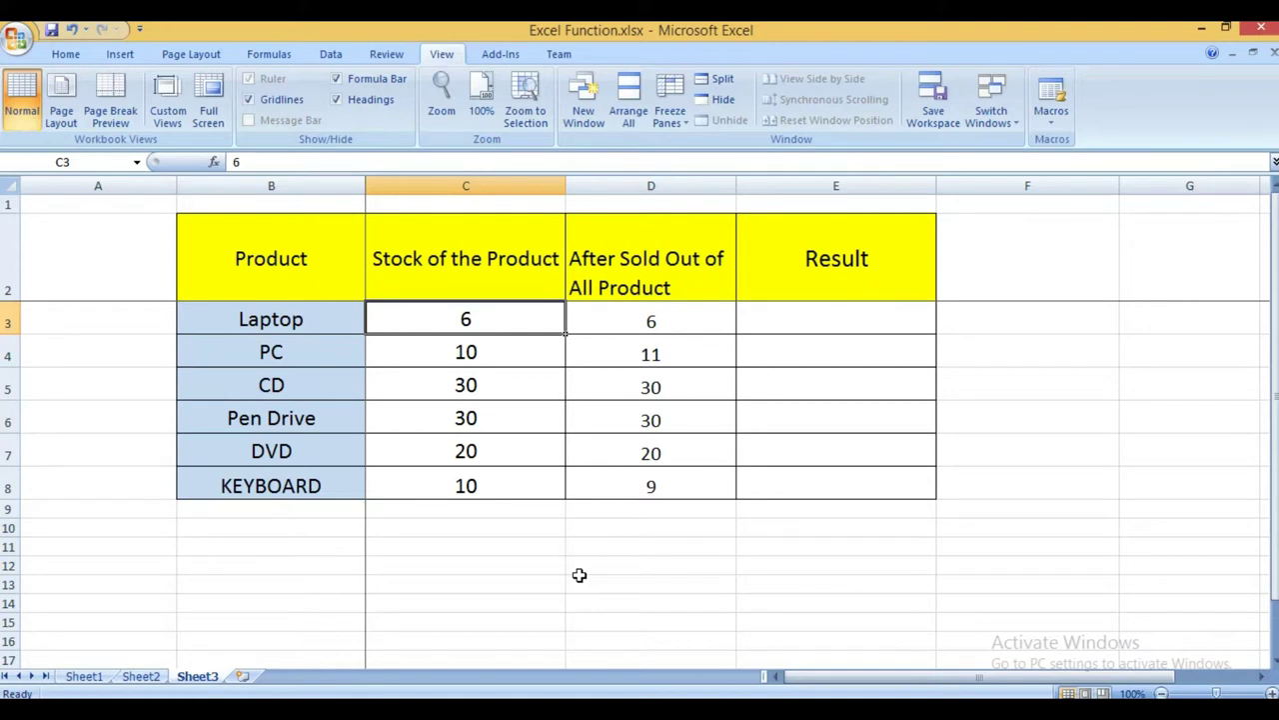
# - Test the freeze by moving down column C, right along row 19, then Home
pyautogui.press('Down')
pyautogui.press('Down')
pyautogui.press('Down')
pyautogui.press('Down')
pyautogui.press('Down')
pyautogui.press('Down')
pyautogui.press('Down')
pyautogui.press('Down')
pyautogui.press('Down')
pyautogui.press('Down')
pyautogui.press('Down')
pyautogui.press('Down')
pyautogui.press('Down')
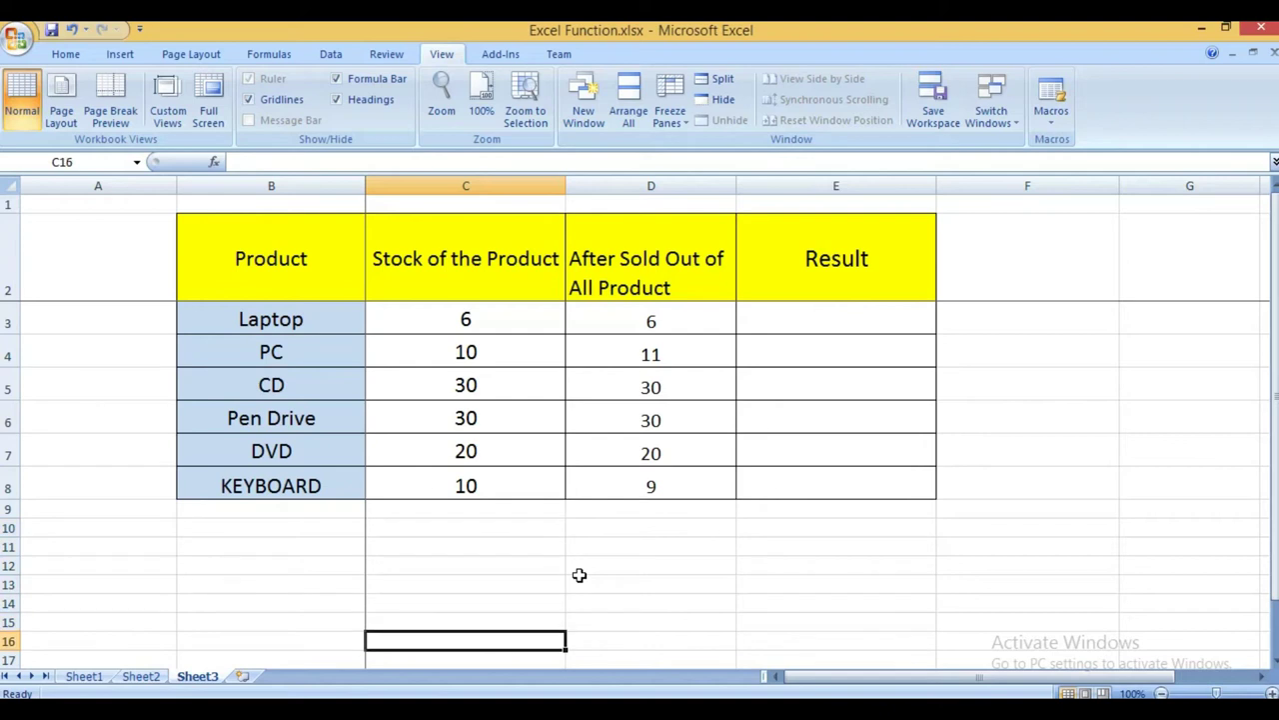
pyautogui.press('Down')
pyautogui.press('Down')
pyautogui.press('Down')
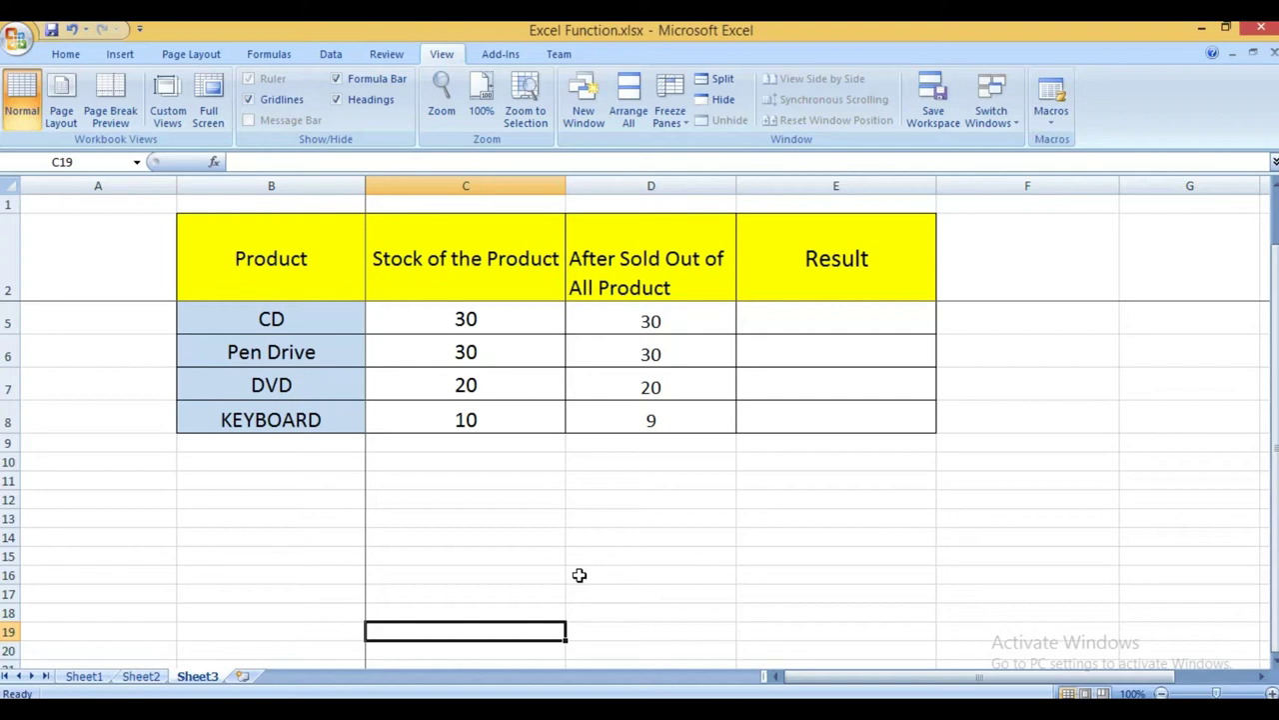
pyautogui.press('Right')
pyautogui.press('Right')
pyautogui.press('Right')
pyautogui.press('Right')
pyautogui.press('Right')
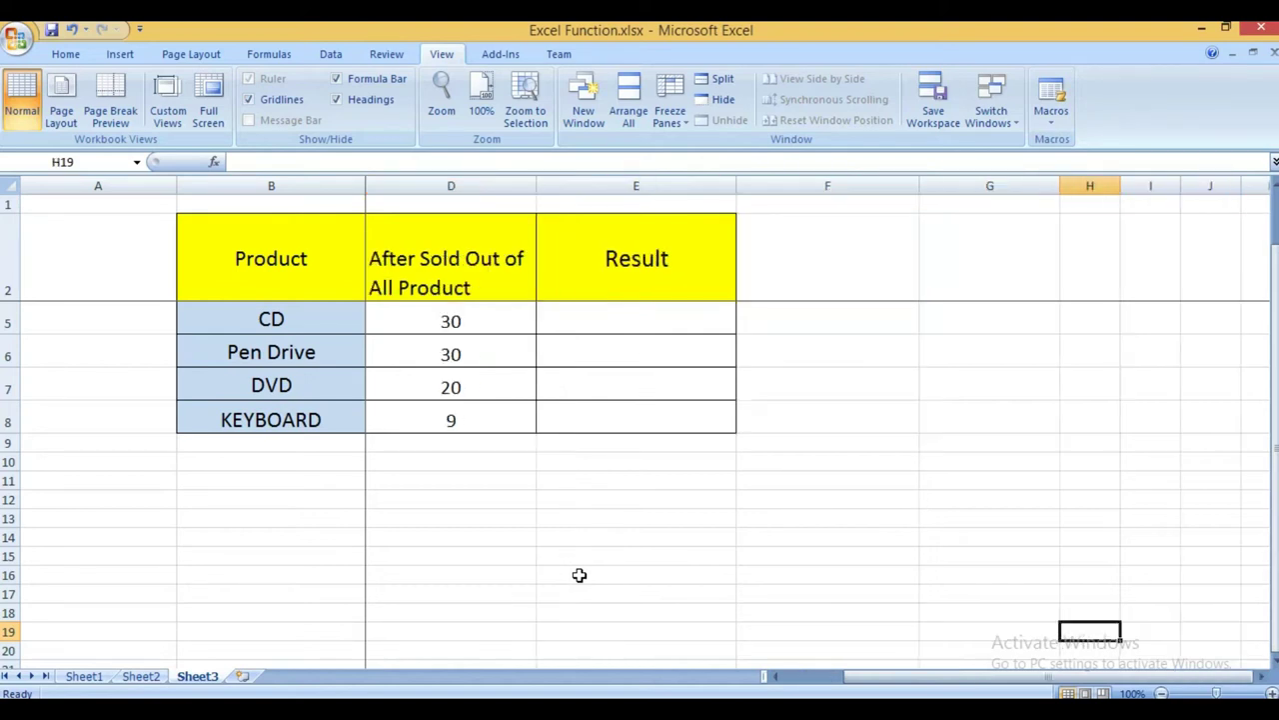
pyautogui.press('Right')
pyautogui.press('Right')
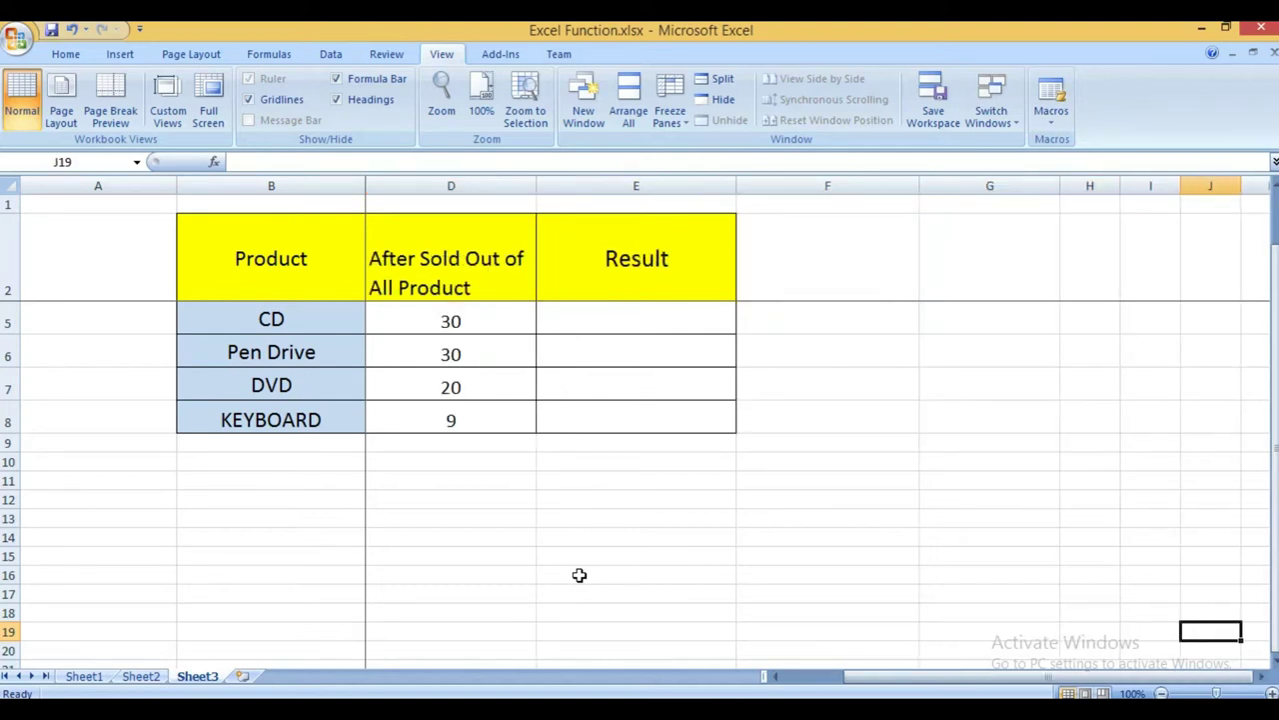
pyautogui.press('Right')
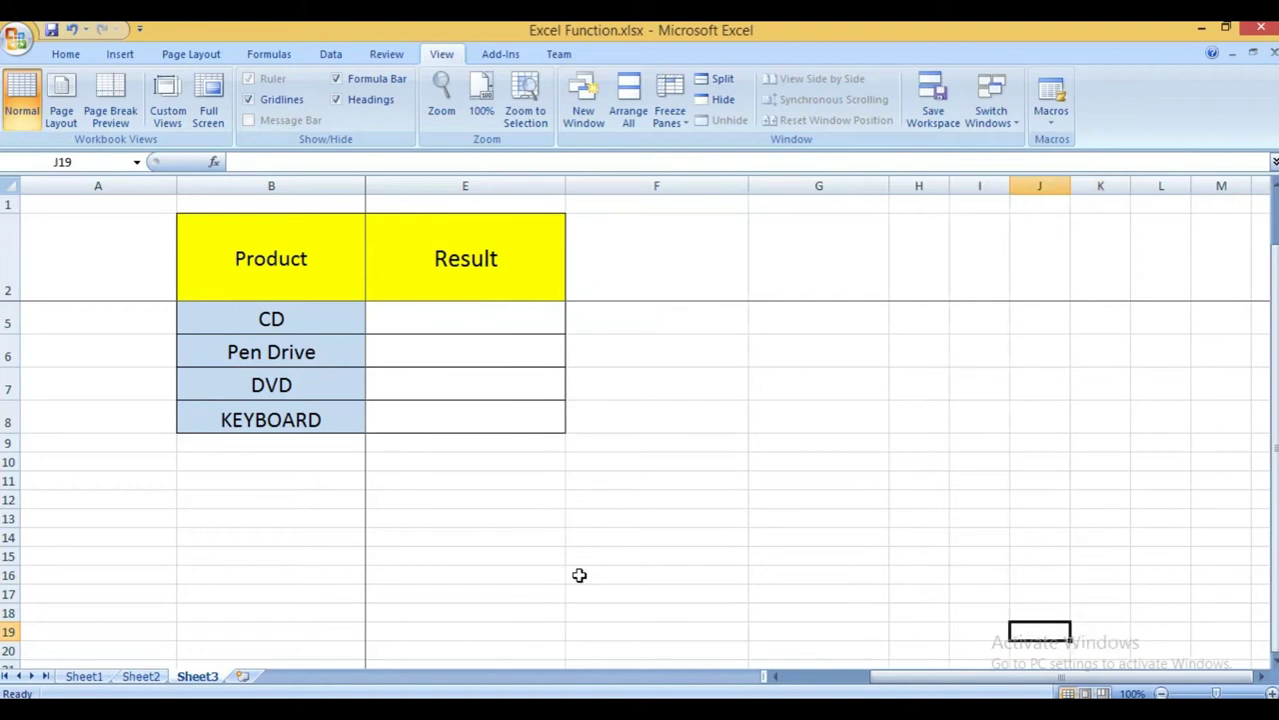
pyautogui.press('Home')
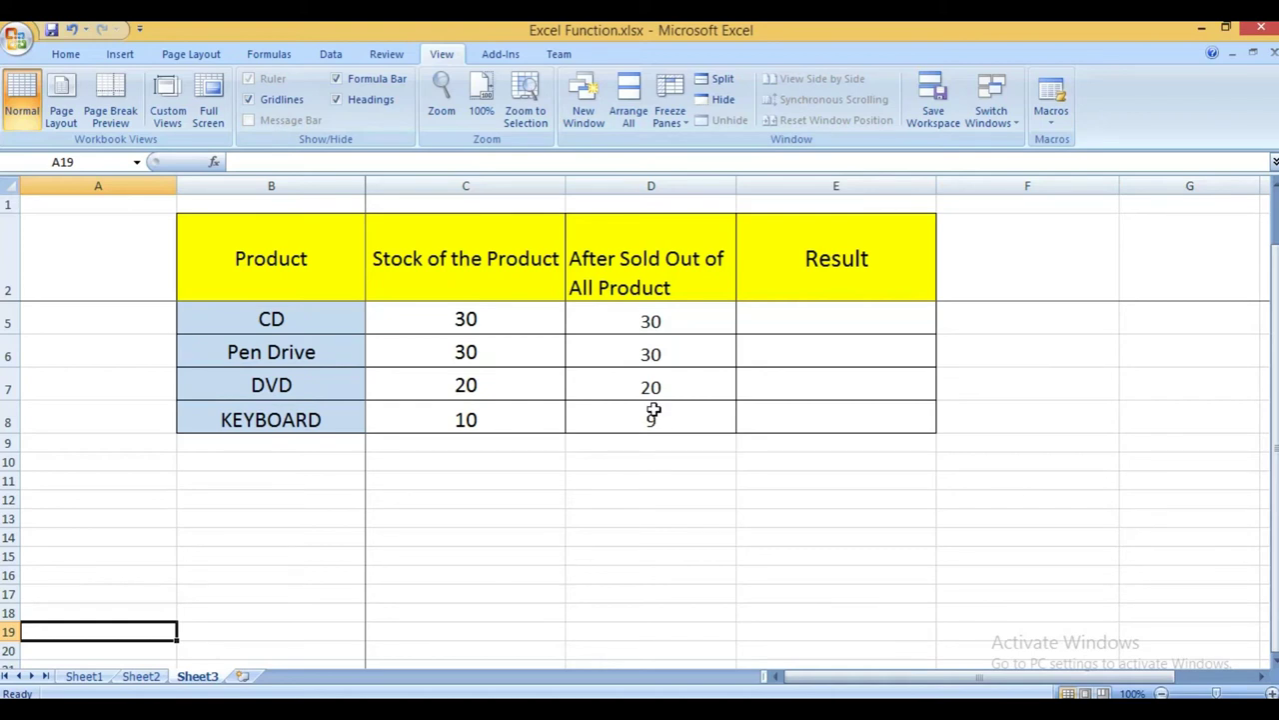
# - Unfreeze panes and check from E10 that the sheet scrolls normally up and down
pyautogui.click(674, 111)
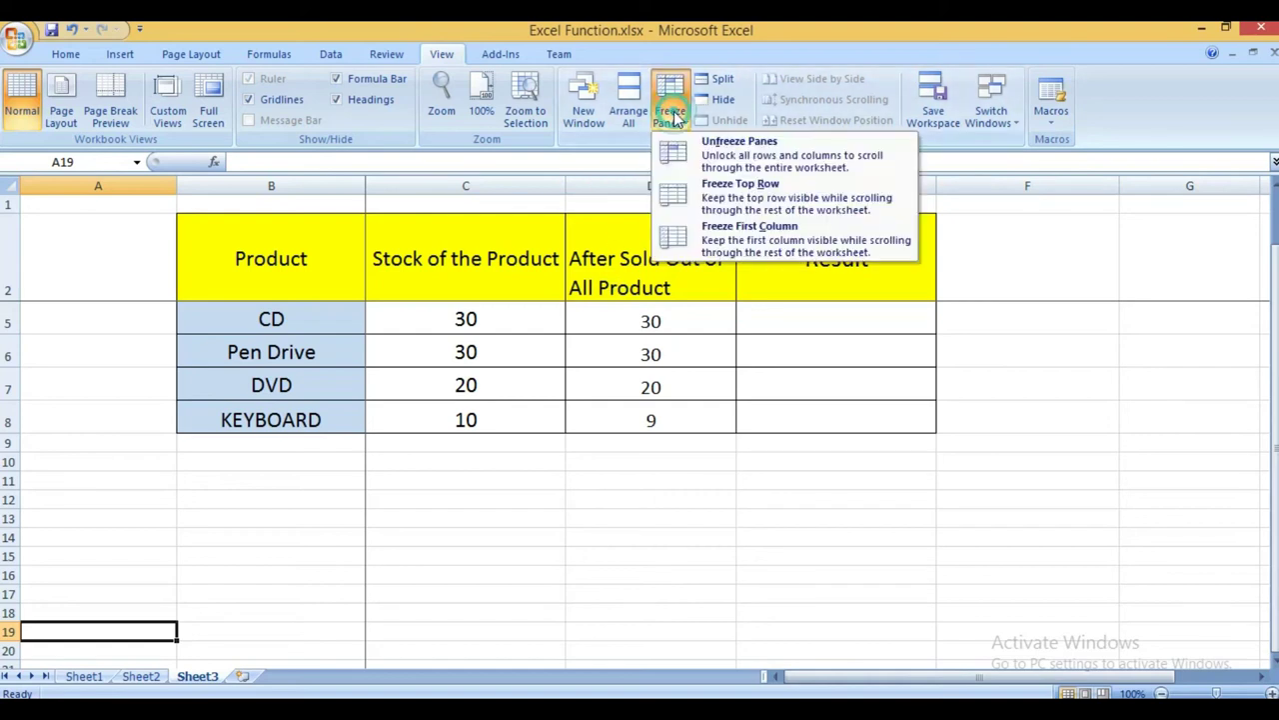
pyautogui.click(742, 159)
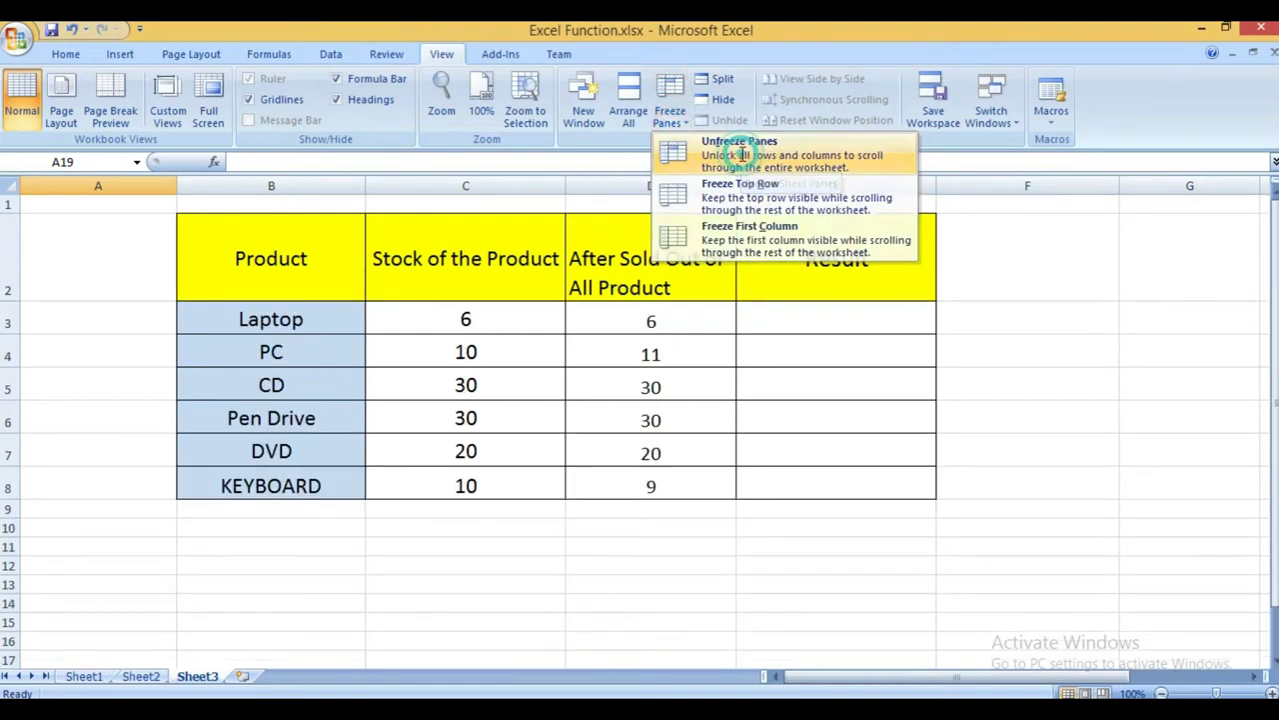
pyautogui.click(762, 535)
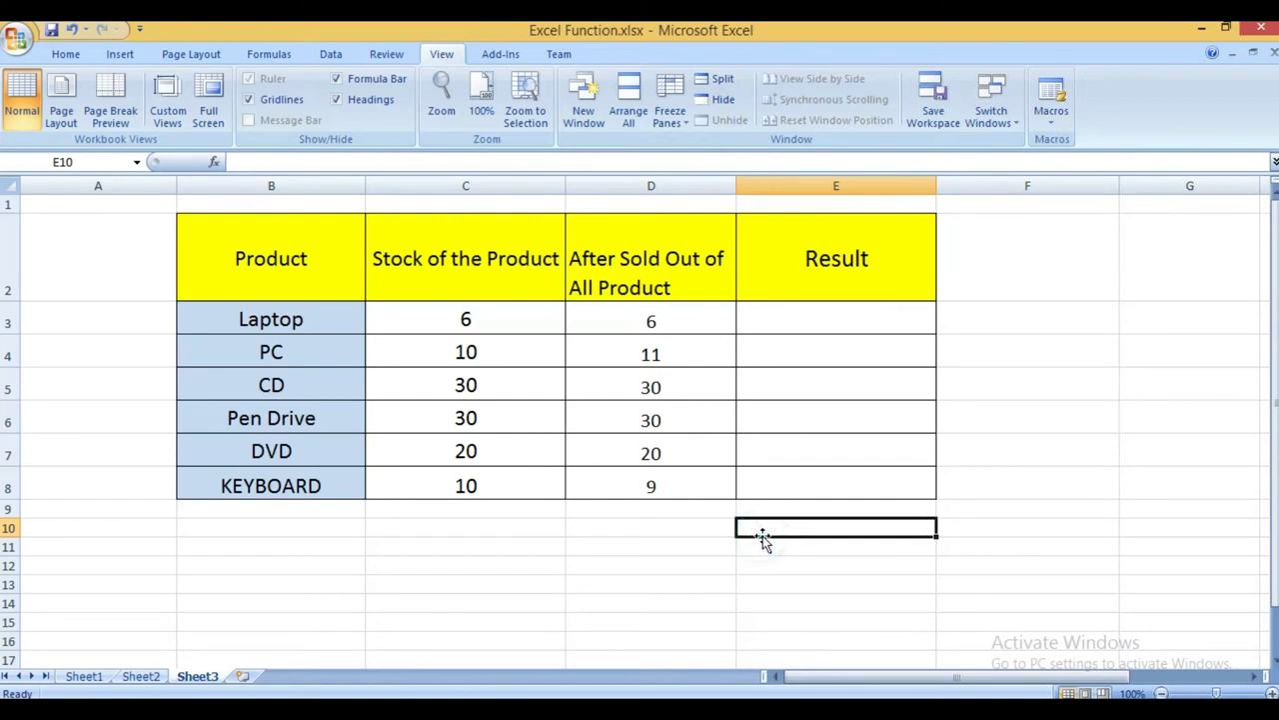
pyautogui.press('Down')
pyautogui.press('Down')
pyautogui.press('Down')
pyautogui.press('Down')
pyautogui.press('Down')
pyautogui.press('Down')
pyautogui.press('Down')
pyautogui.press('Down')
pyautogui.press('Up')
pyautogui.press('Up')
pyautogui.press('Up')
pyautogui.press('Up')
pyautogui.press('Up')
pyautogui.press('Up')
pyautogui.press('Up')
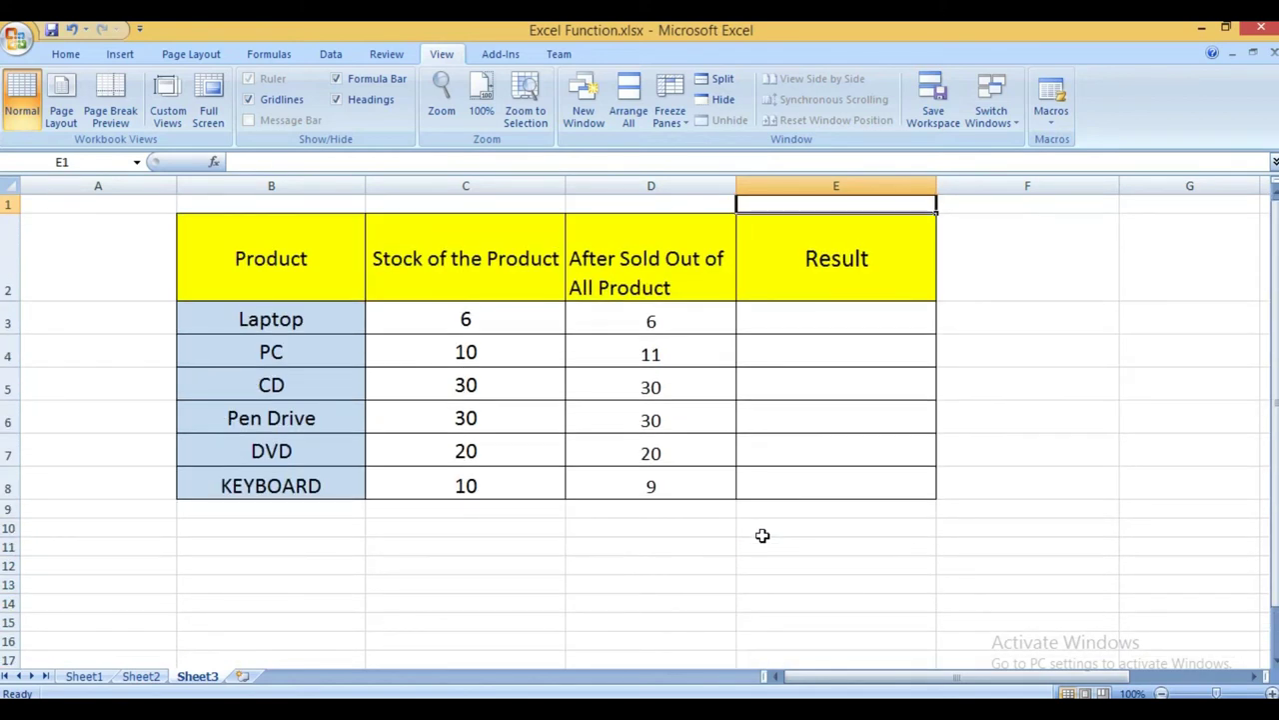